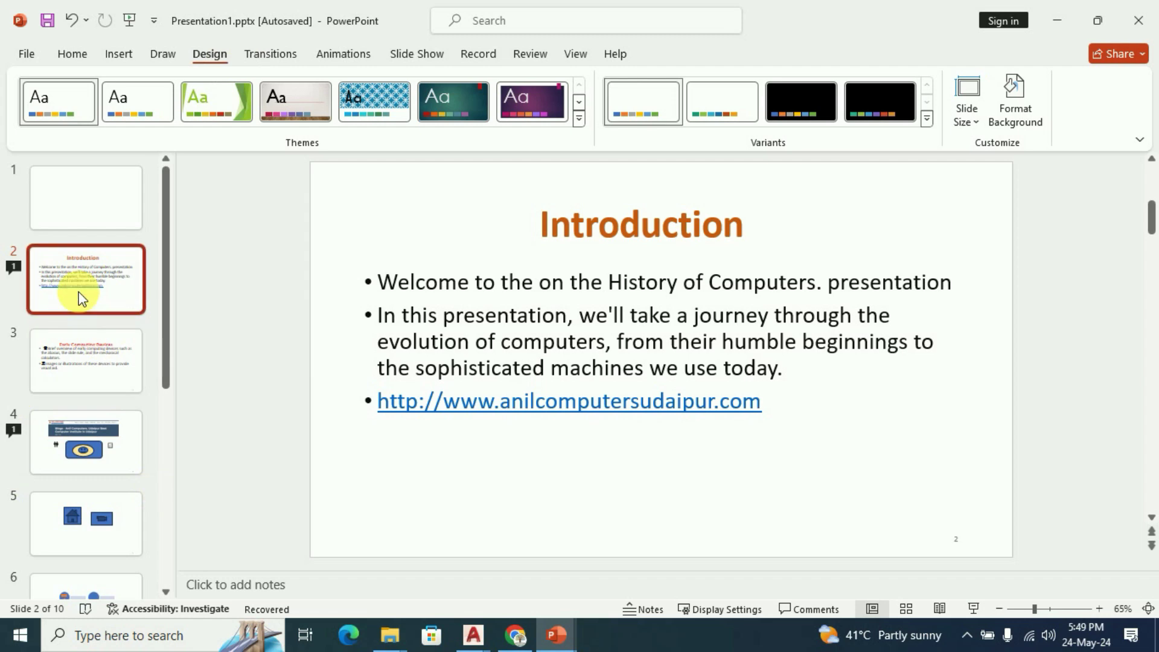
{"action": "left_click", "coordinate": [83, 389]}
{"action": "left_click", "coordinate": [79, 468]}
{"action": "left_click", "coordinate": [96, 557]}
{"action": "left_click_drag", "start_coordinate": [96, 558], "coordinate": [89, 448]}
{"action": "left_click", "coordinate": [85, 360]}
{"action": "left_click", "coordinate": [85, 415]}
{"action": "left_click", "coordinate": [112, 547]}
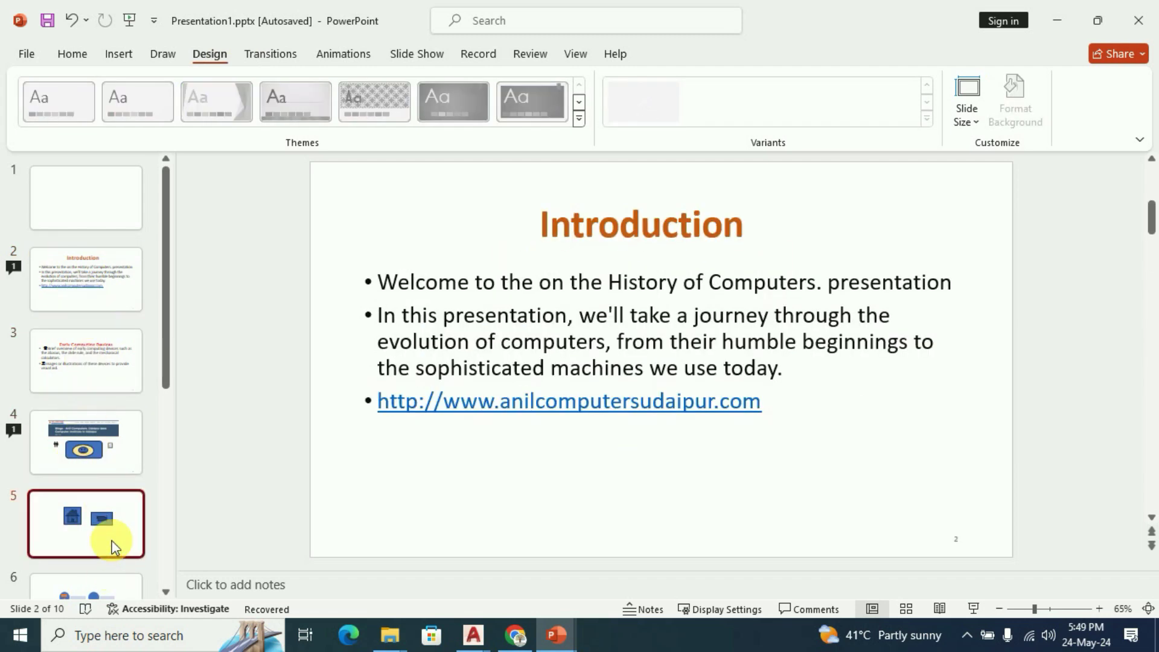
{"action": "left_click", "coordinate": [103, 455]}
{"action": "left_click", "coordinate": [80, 375]}
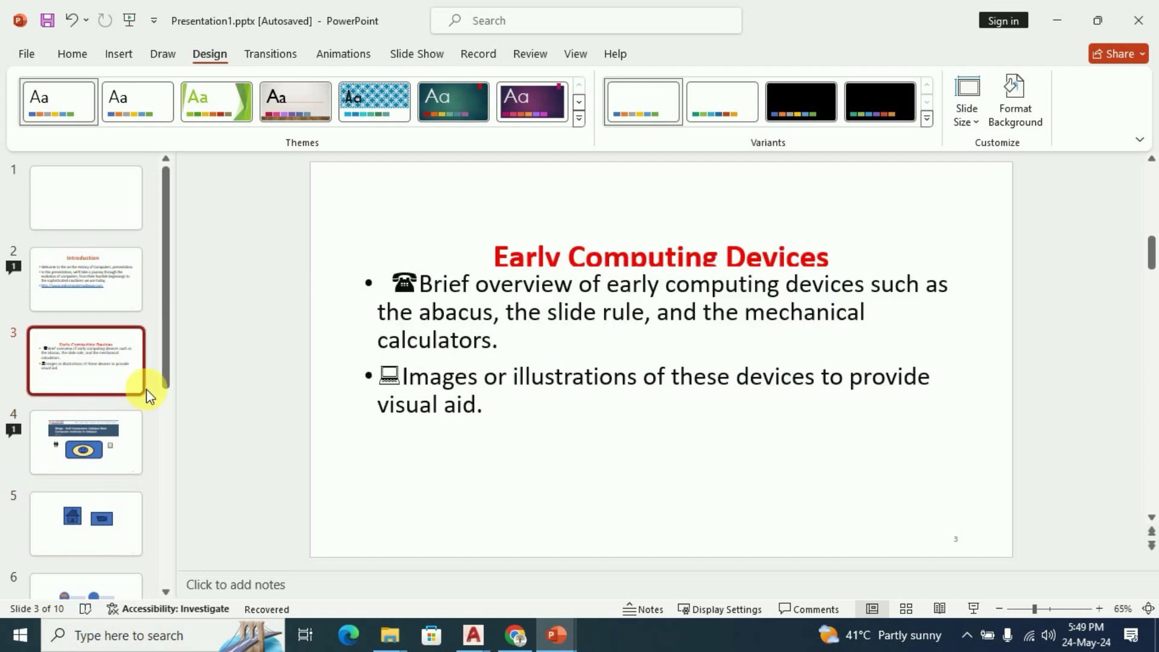
{"action": "left_click", "coordinate": [562, 365]}
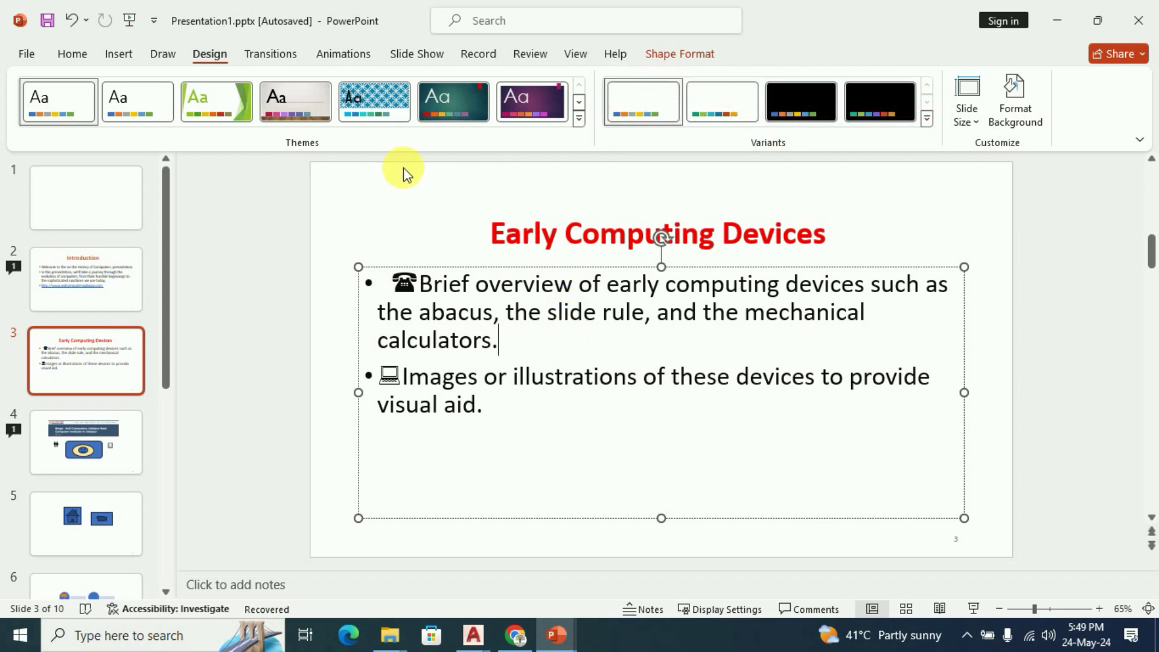
{"action": "left_click", "coordinate": [60, 307]}
{"action": "left_click", "coordinate": [97, 416]}
{"action": "left_click", "coordinate": [75, 516]}
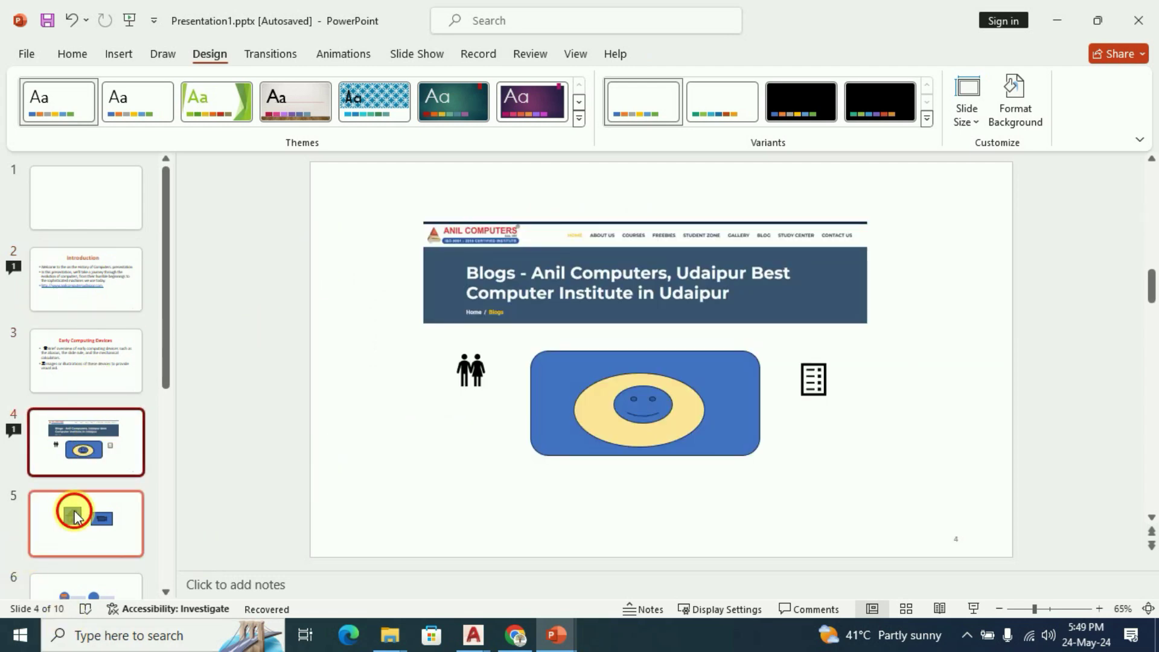
{"action": "left_click", "coordinate": [93, 460]}
{"action": "left_click", "coordinate": [104, 378]}
{"action": "left_click", "coordinate": [103, 309]}
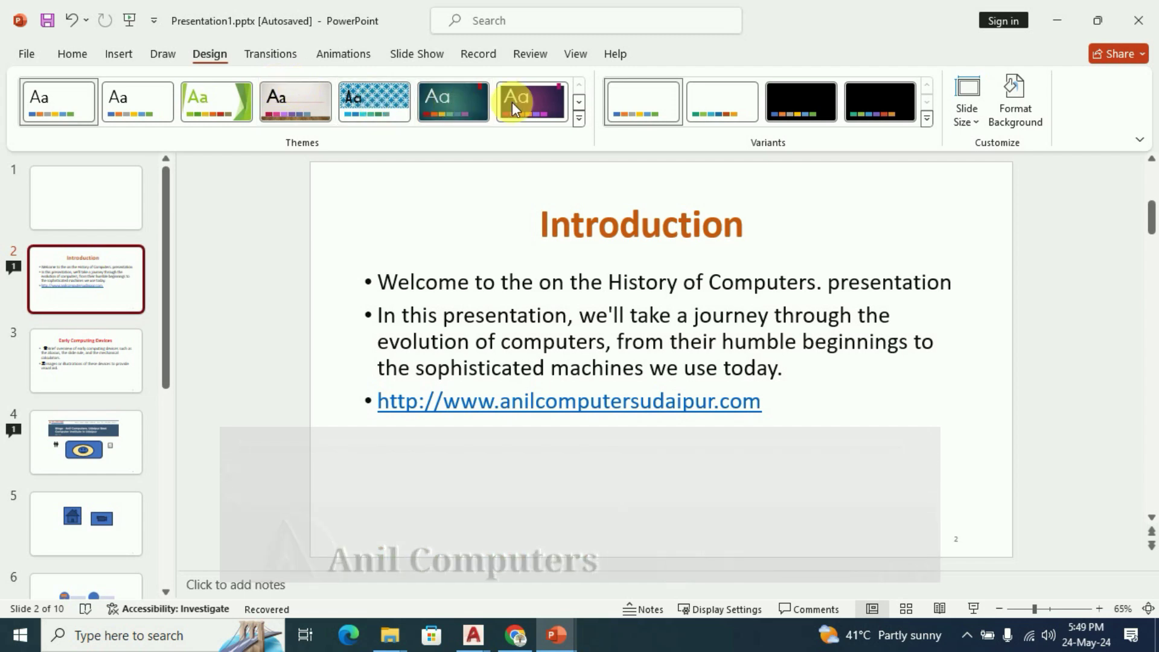
Try the blue-and-white theme, then apply the pale green curved-line theme to all slides.
{"action": "left_click", "coordinate": [579, 118]}
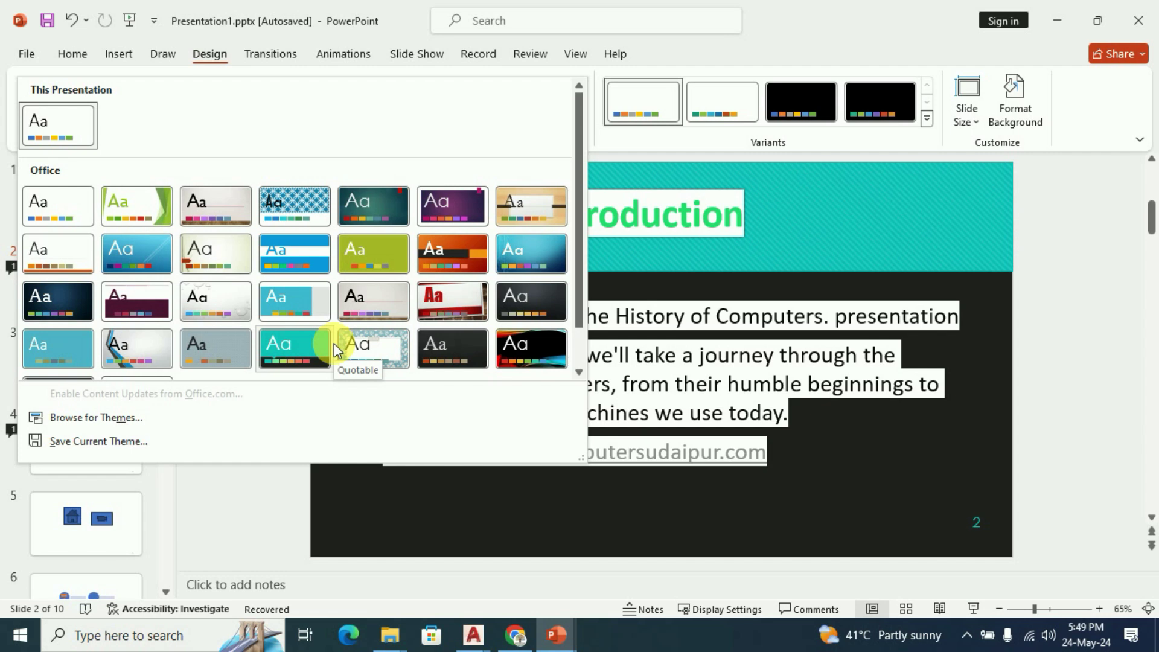
{"action": "left_click", "coordinate": [314, 251]}
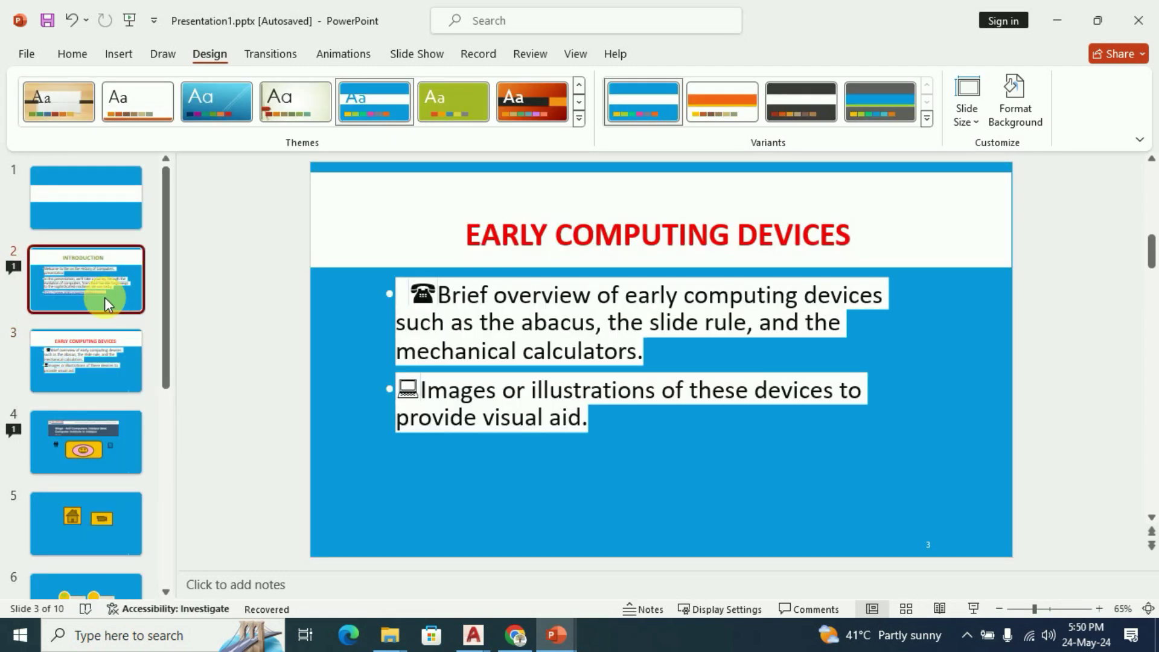
{"action": "left_click", "coordinate": [295, 103]}
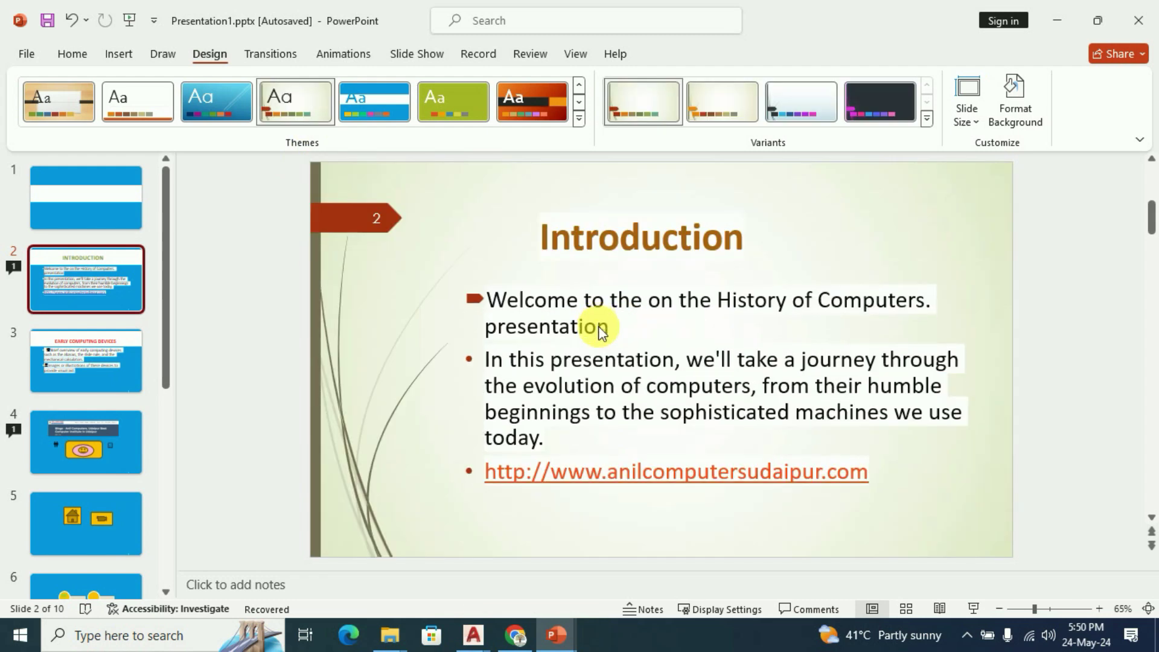
Check slides 1–4 in the green theme and browse other themes without changing.
{"action": "left_click", "coordinate": [121, 356]}
{"action": "left_click", "coordinate": [103, 283]}
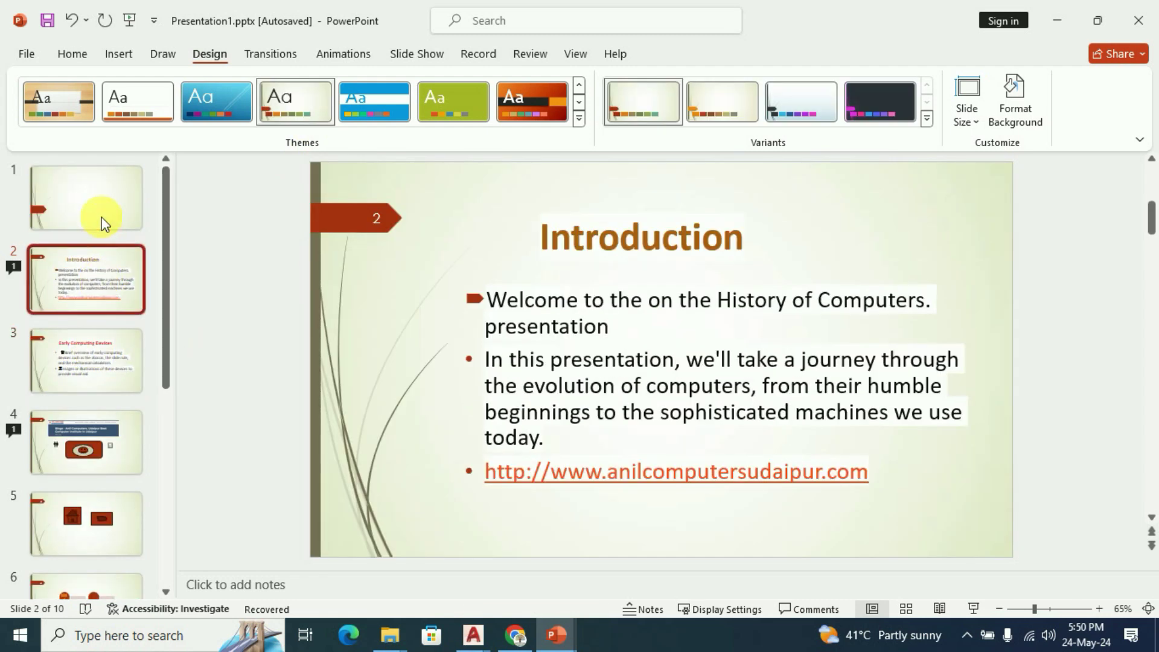
{"action": "left_click", "coordinate": [100, 212]}
{"action": "left_click", "coordinate": [81, 440]}
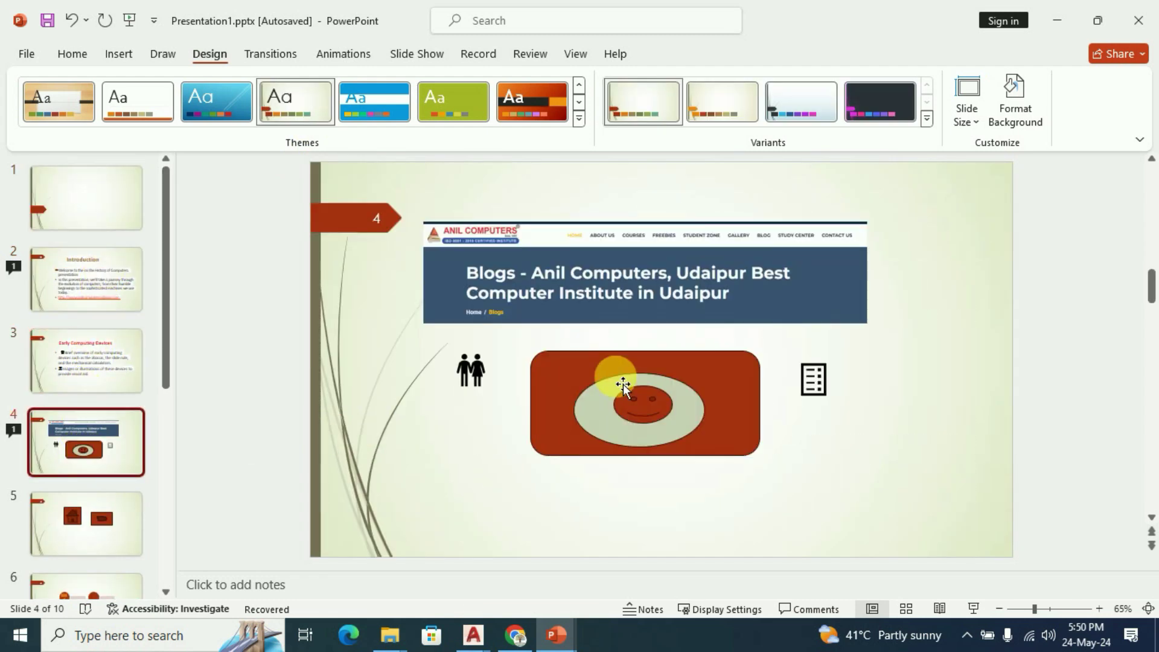
{"action": "left_click", "coordinate": [578, 119]}
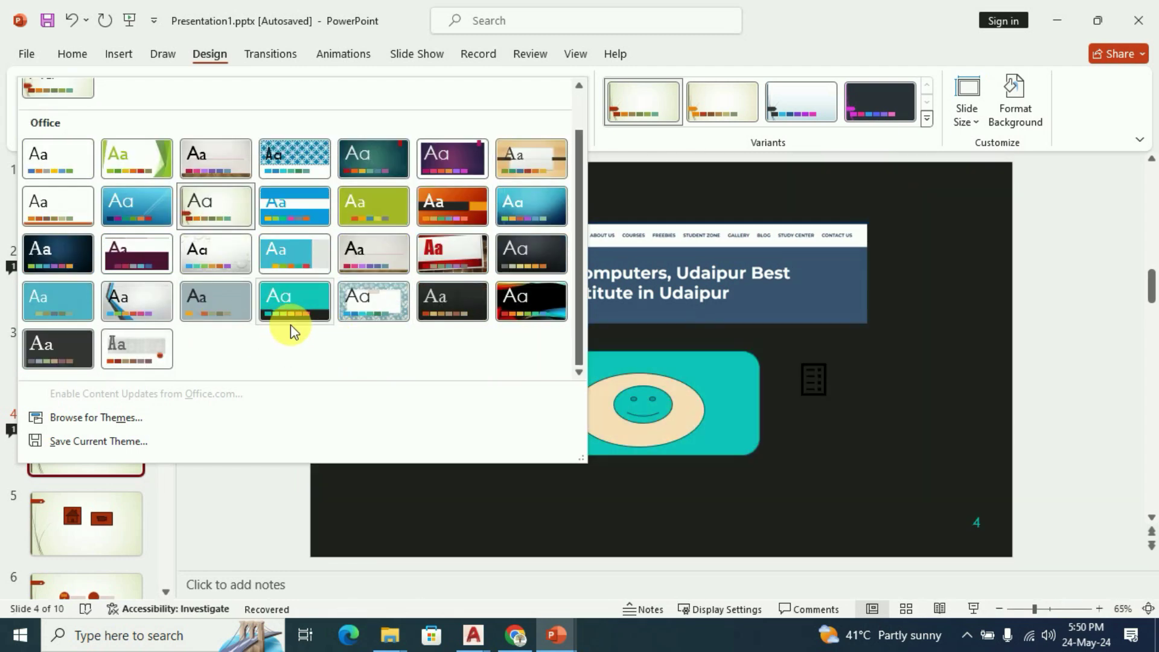
{"action": "left_click", "coordinate": [652, 491]}
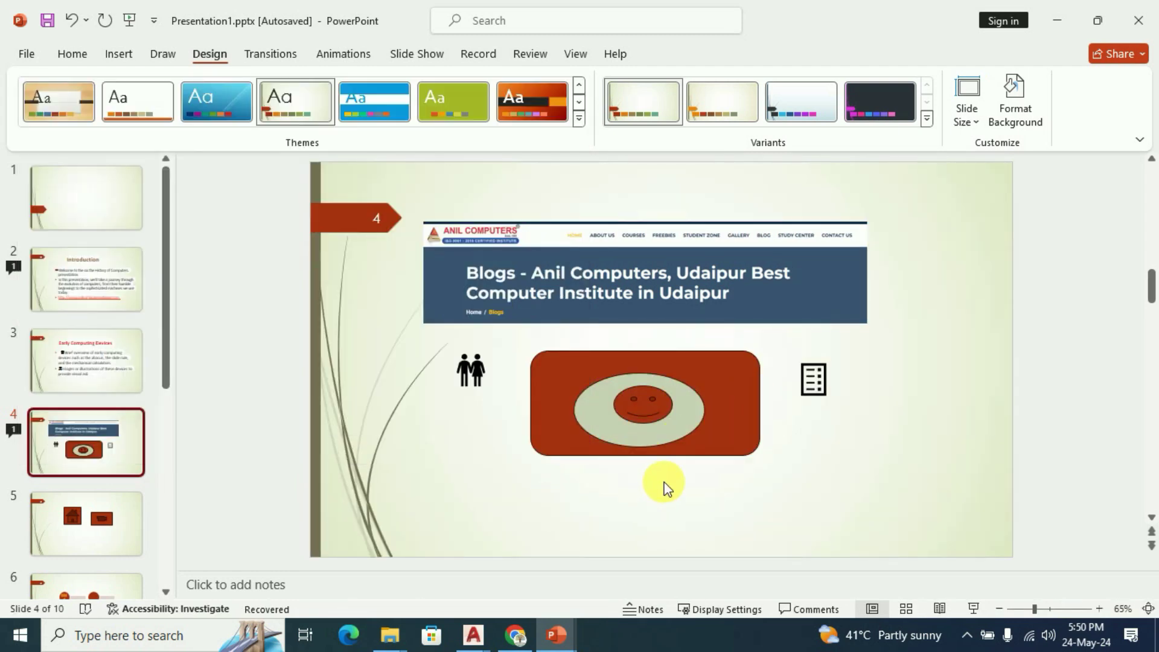
Step through slides 1–6 again, ending on the Early Computing Devices slide.
{"action": "left_click", "coordinate": [75, 280]}
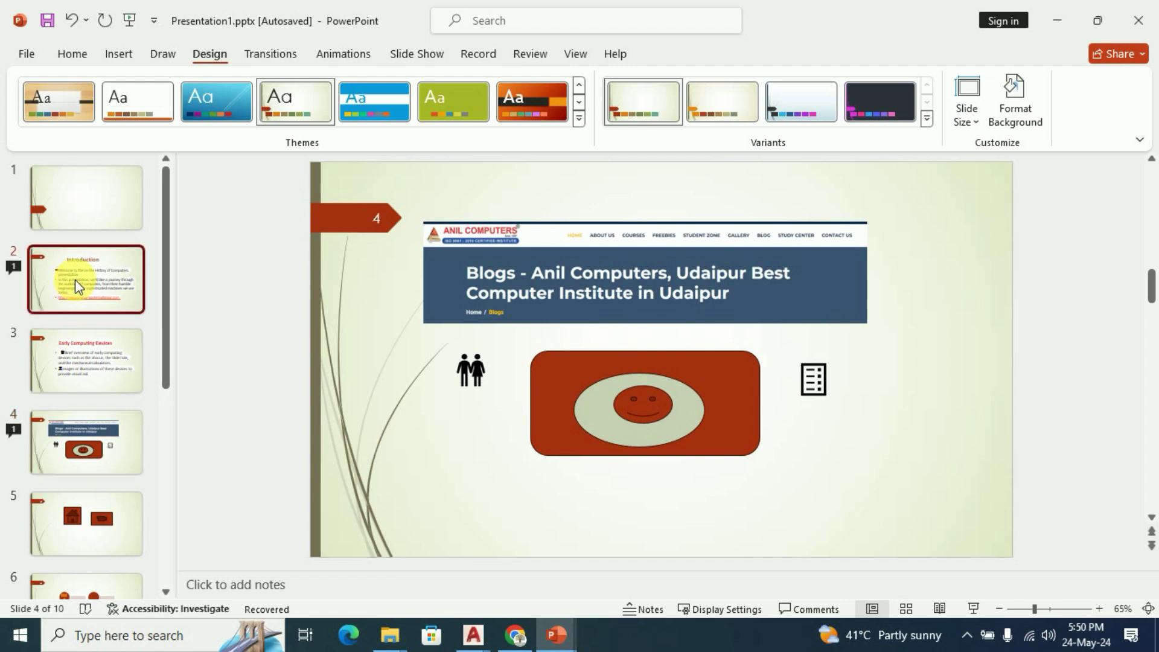
{"action": "left_click", "coordinate": [83, 369]}
{"action": "left_click", "coordinate": [136, 431]}
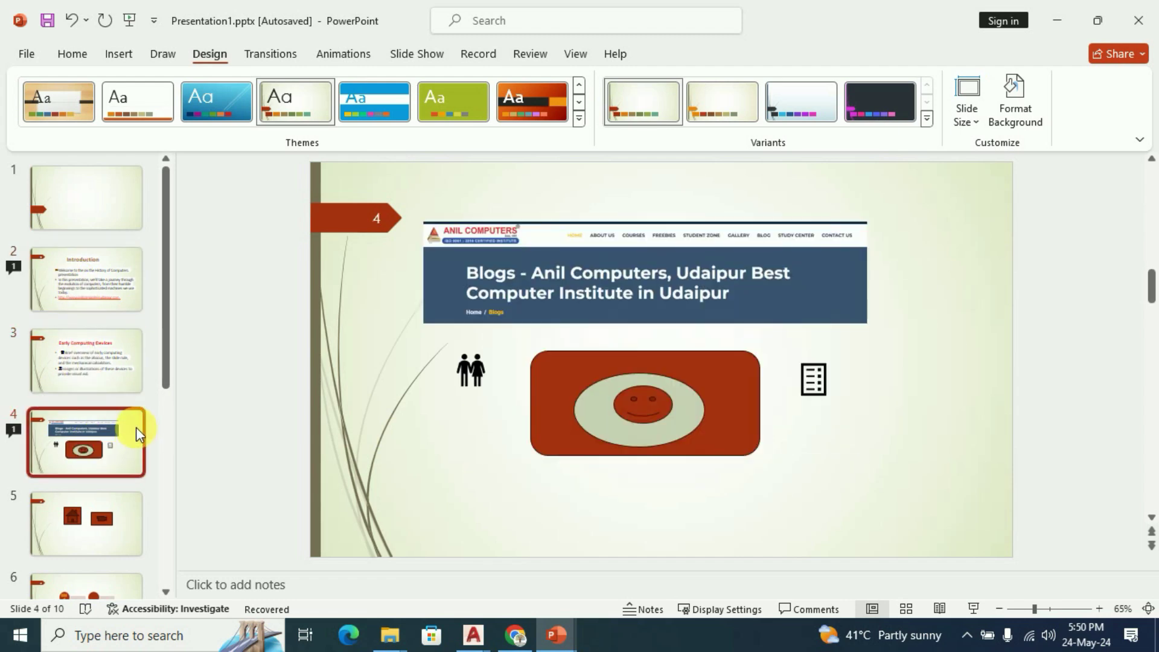
{"action": "left_click", "coordinate": [124, 299]}
{"action": "left_click", "coordinate": [105, 377]}
{"action": "left_click", "coordinate": [91, 458]}
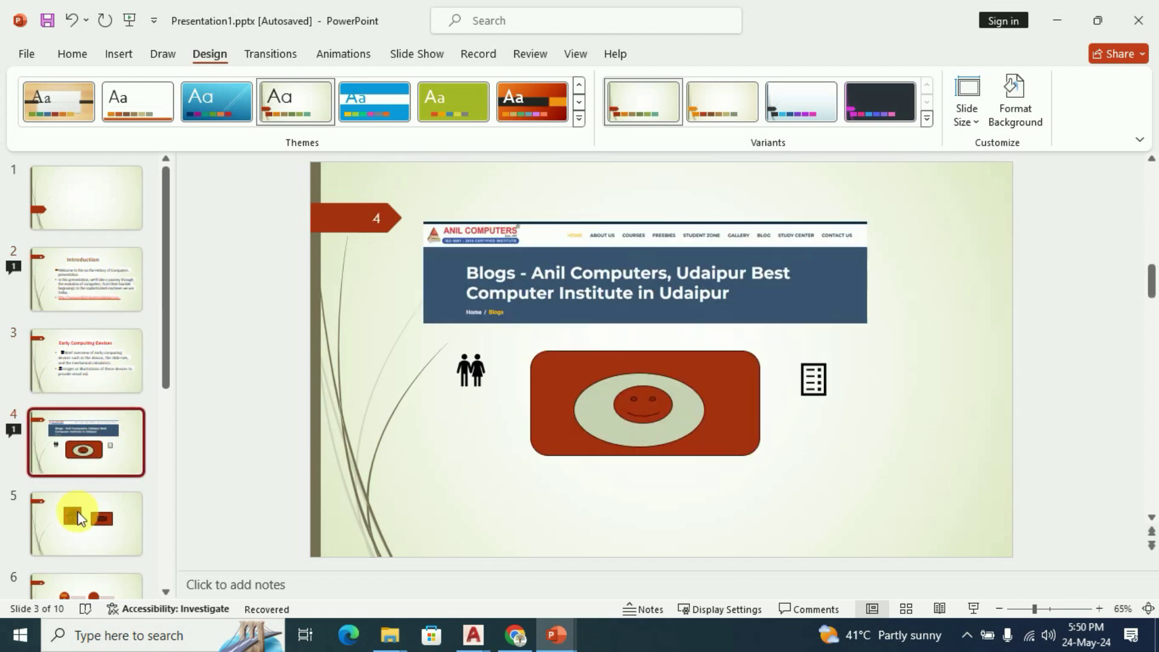
{"action": "scroll", "coordinate": [96, 531], "scroll_direction": "down", "scroll_amount": 1}
{"action": "left_click", "coordinate": [90, 531]}
{"action": "left_click", "coordinate": [110, 302]}
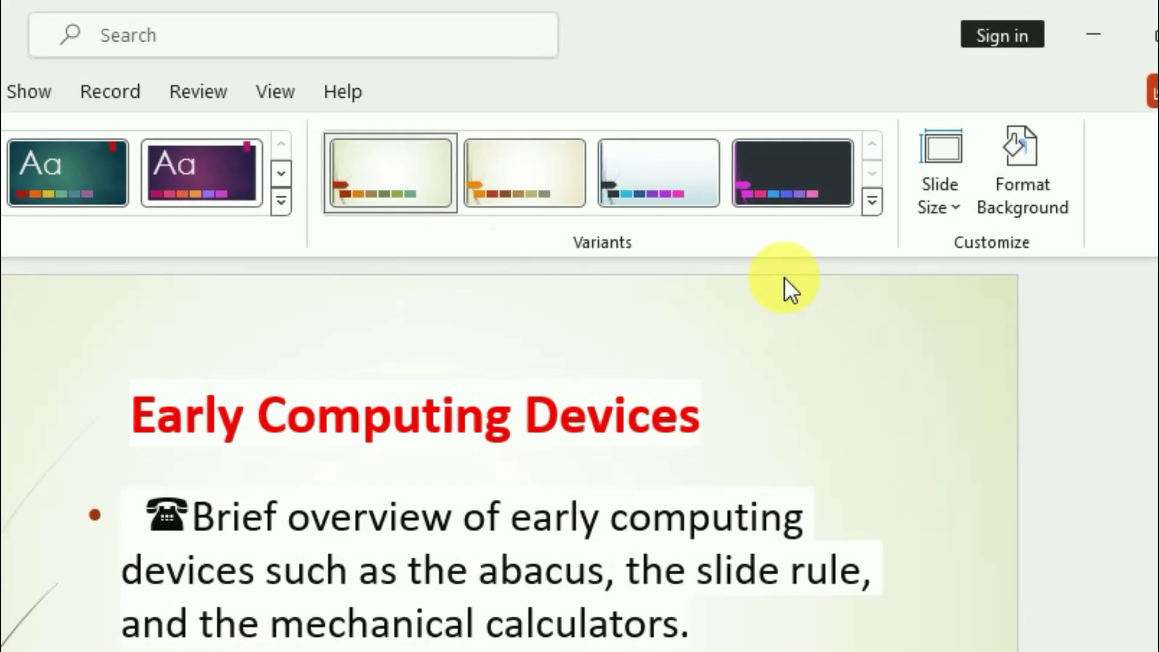
{"action": "left_click", "coordinate": [874, 200]}
{"action": "mouse_move", "coordinate": [400, 248]}
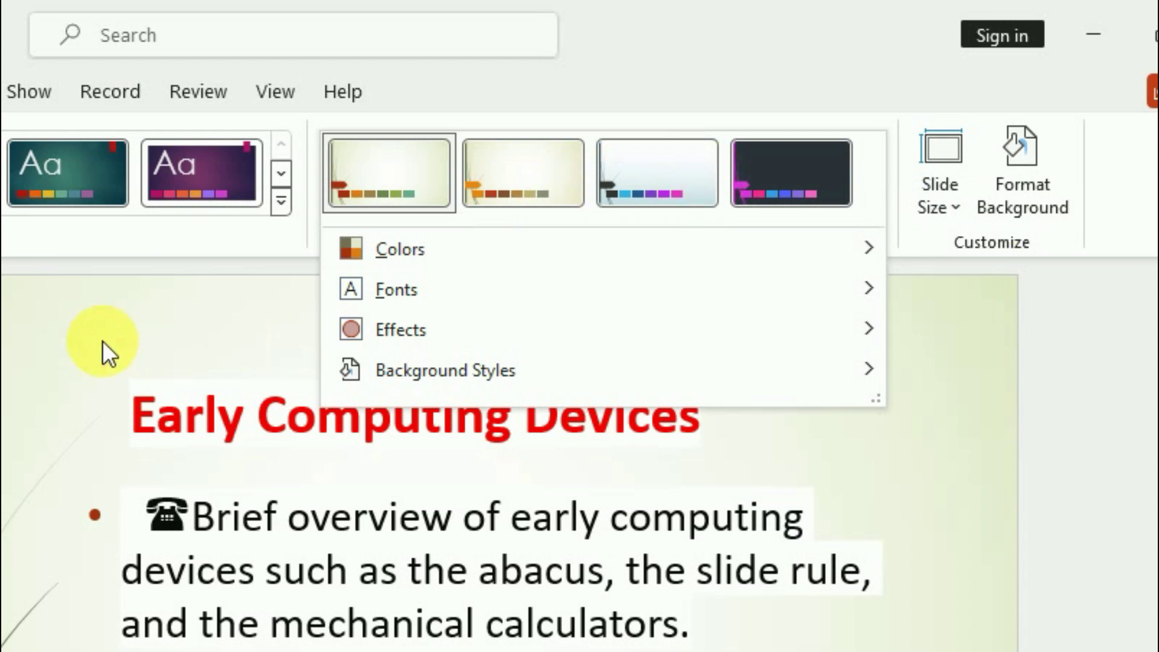
{"action": "left_click", "coordinate": [103, 341]}
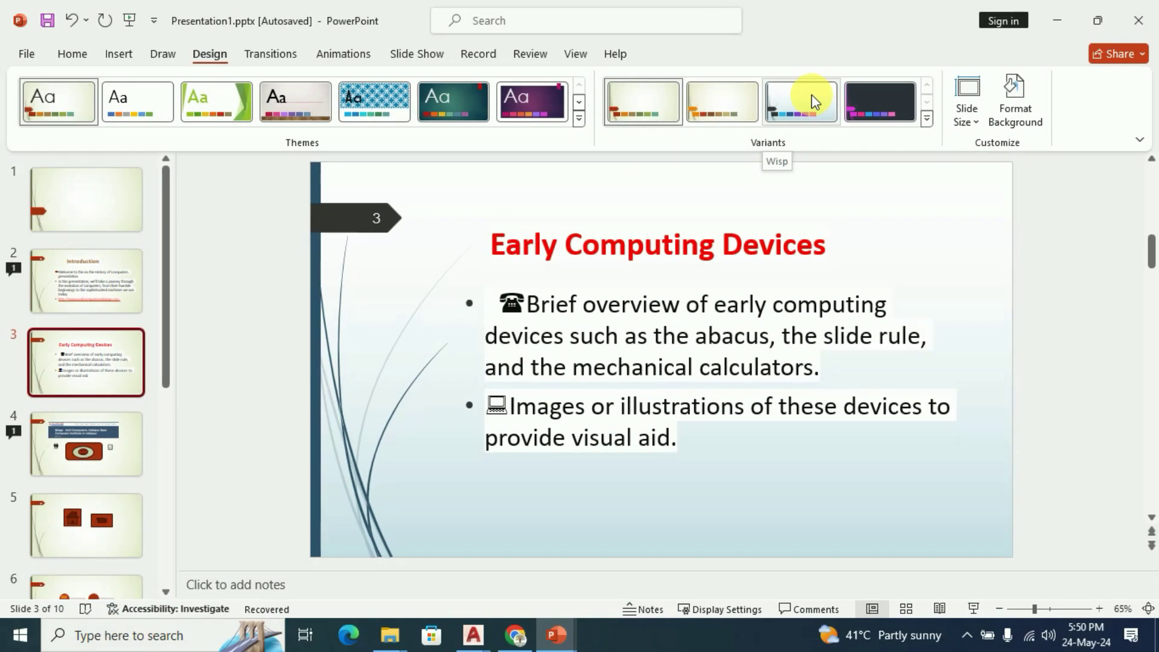
{"action": "left_click", "coordinate": [773, 119]}
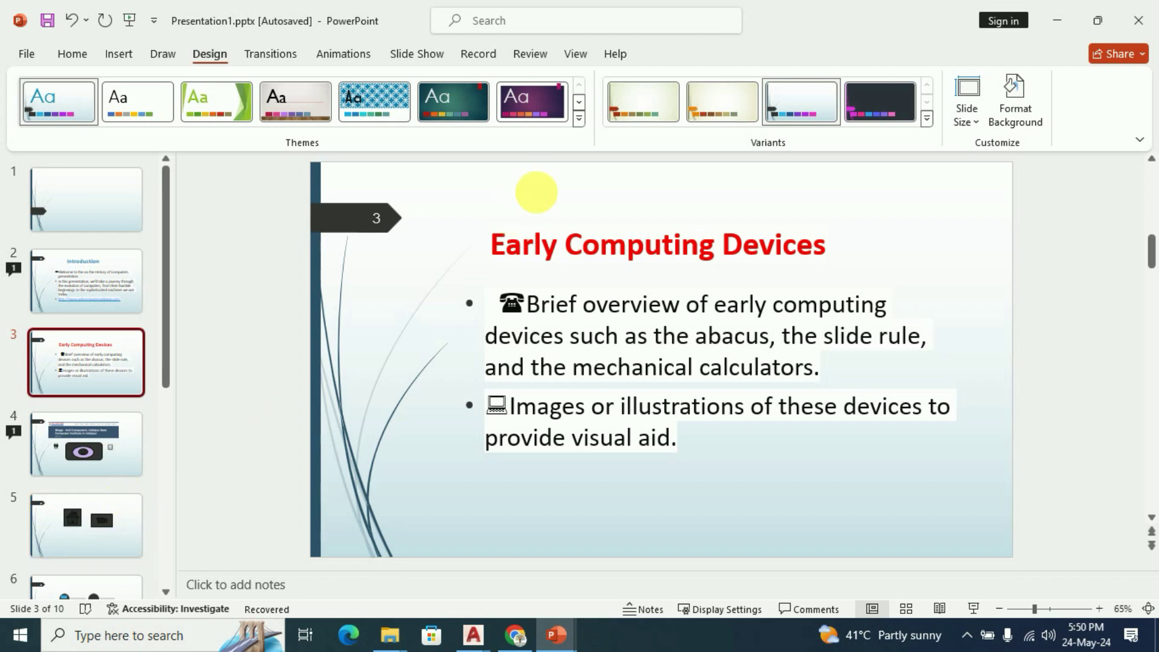
{"action": "left_click", "coordinate": [733, 99]}
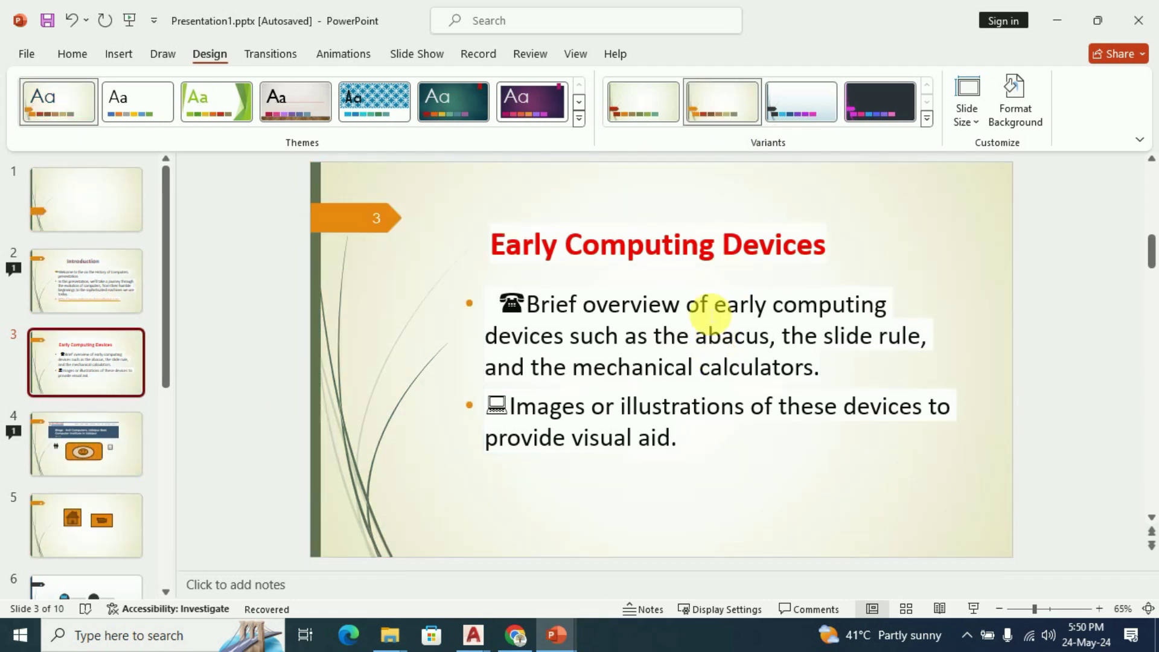
{"action": "left_click", "coordinate": [654, 118]}
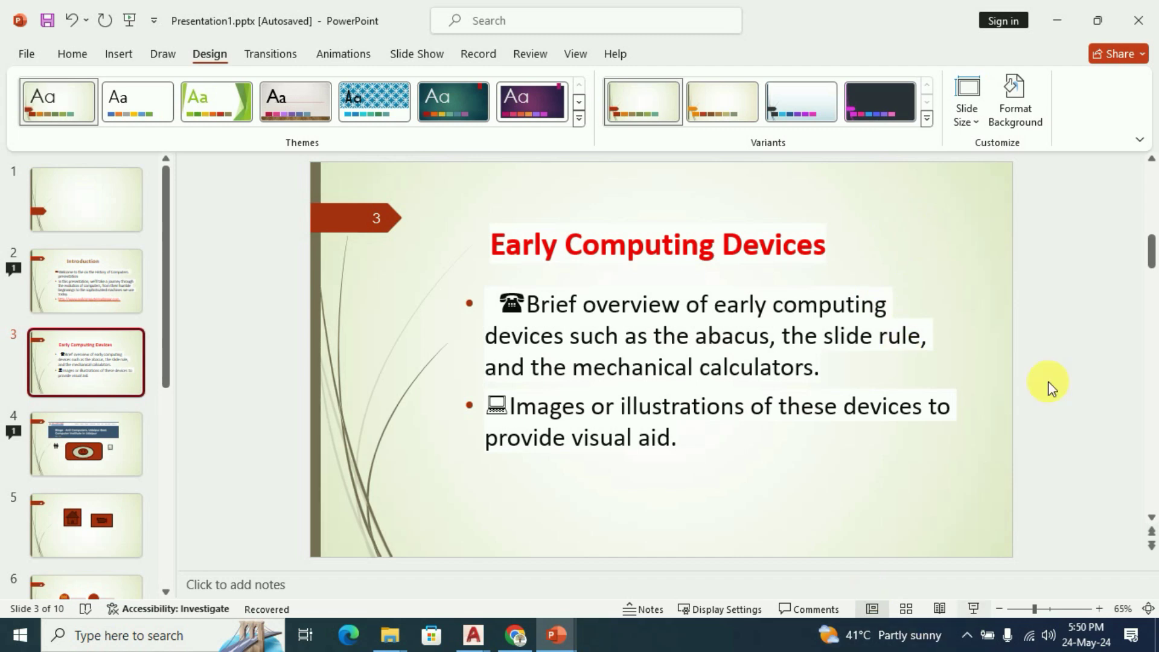
{"action": "left_click", "coordinate": [928, 120]}
{"action": "mouse_move", "coordinate": [649, 146]}
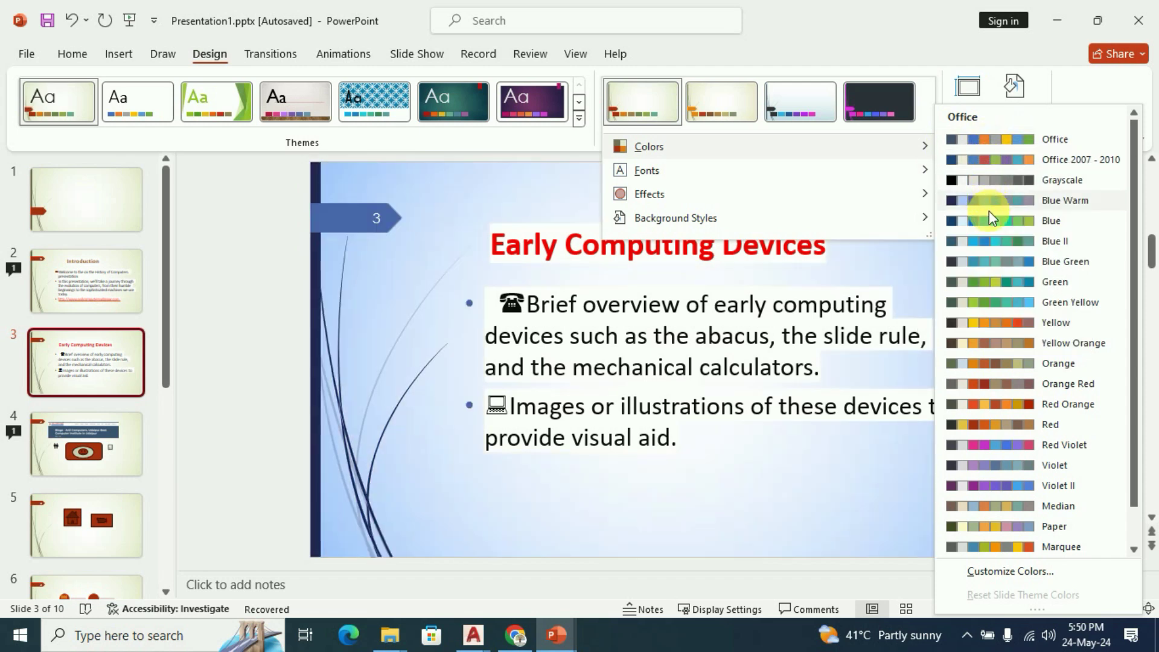
Apply the Blue Green colour scheme and view slides 1–3 in the new colours.
{"action": "left_click", "coordinate": [972, 262]}
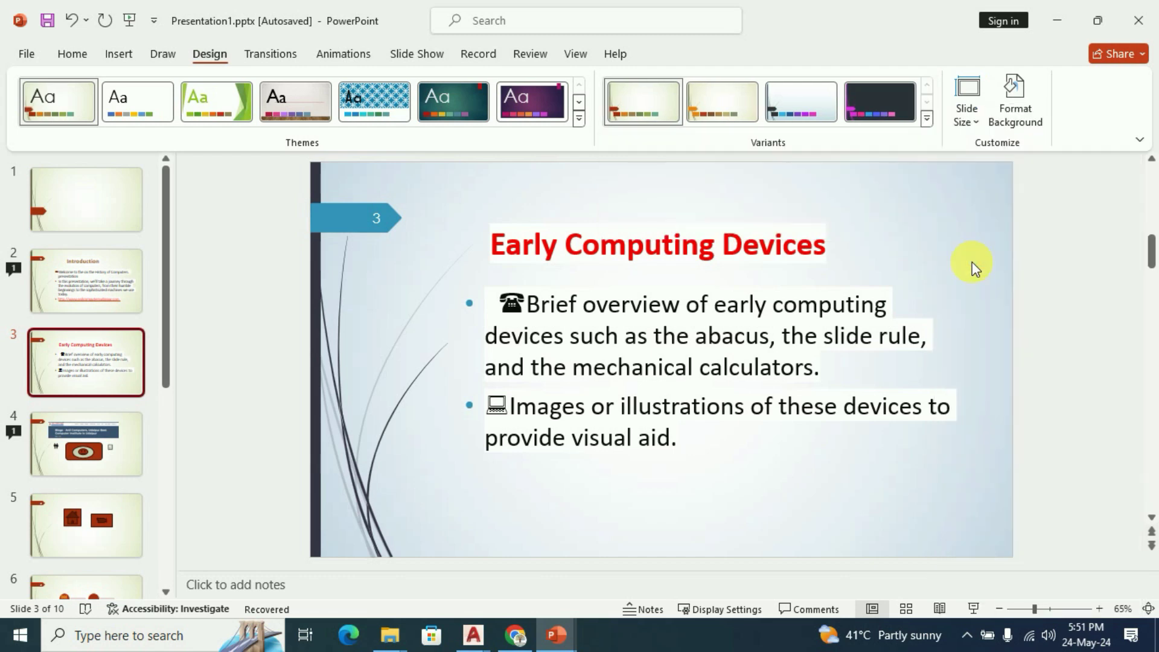
{"action": "left_click", "coordinate": [112, 274]}
{"action": "left_click", "coordinate": [101, 217]}
{"action": "left_click", "coordinate": [96, 347]}
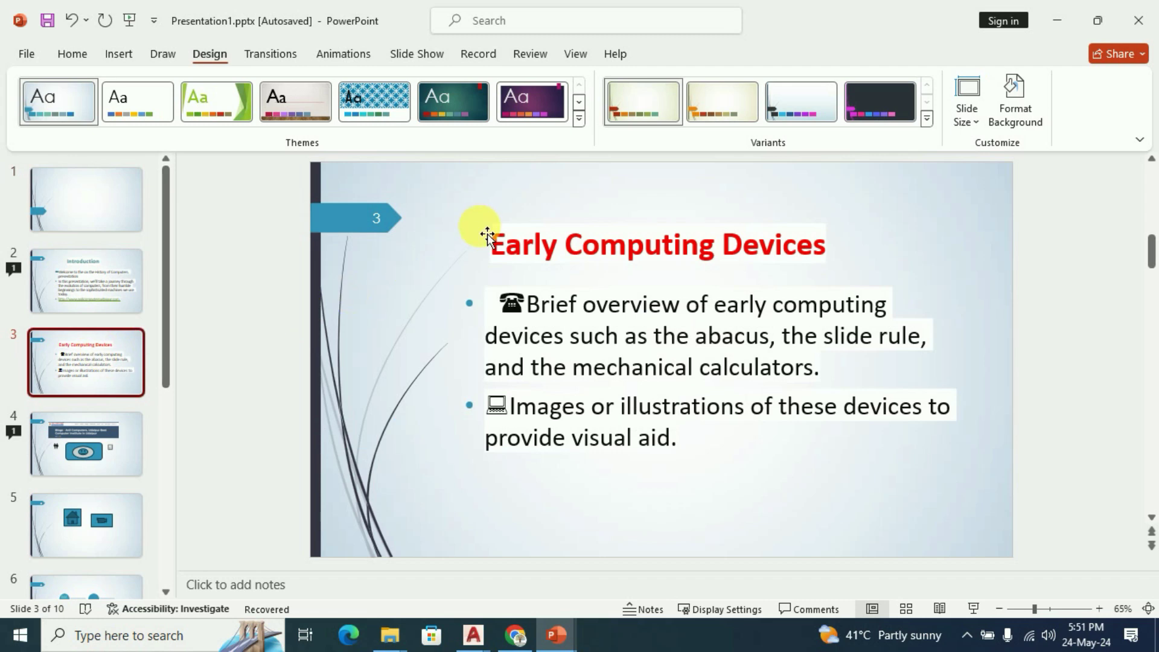
Look at the font options without changing them, then show the background style choices.
{"action": "left_click", "coordinate": [926, 125]}
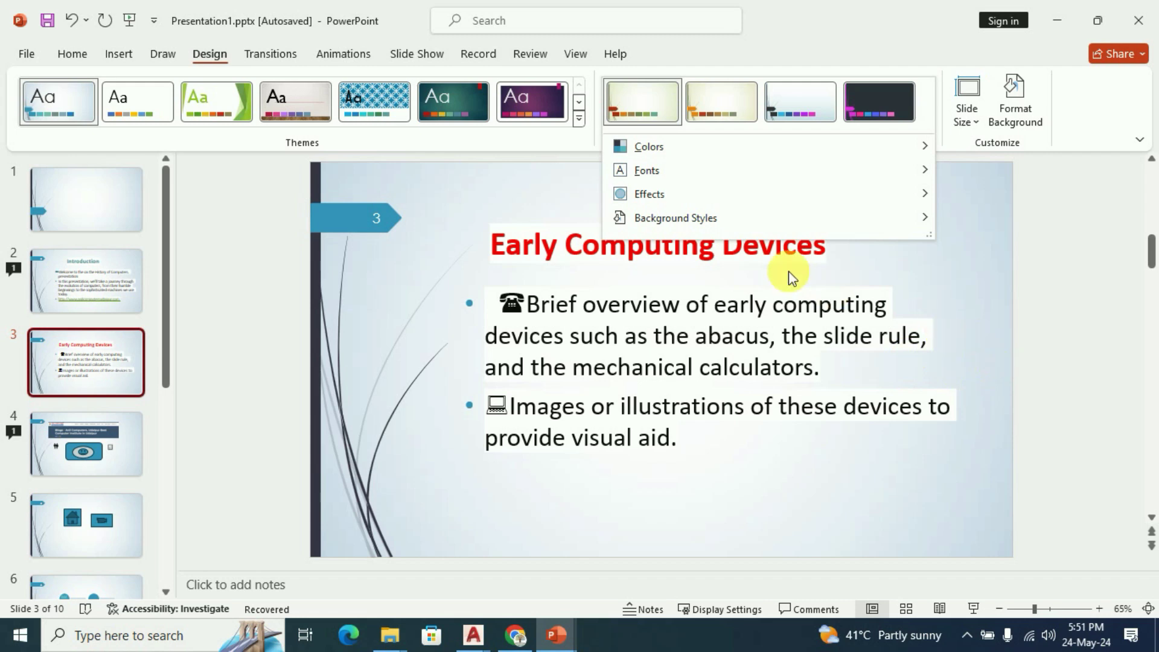
{"action": "mouse_move", "coordinate": [646, 171]}
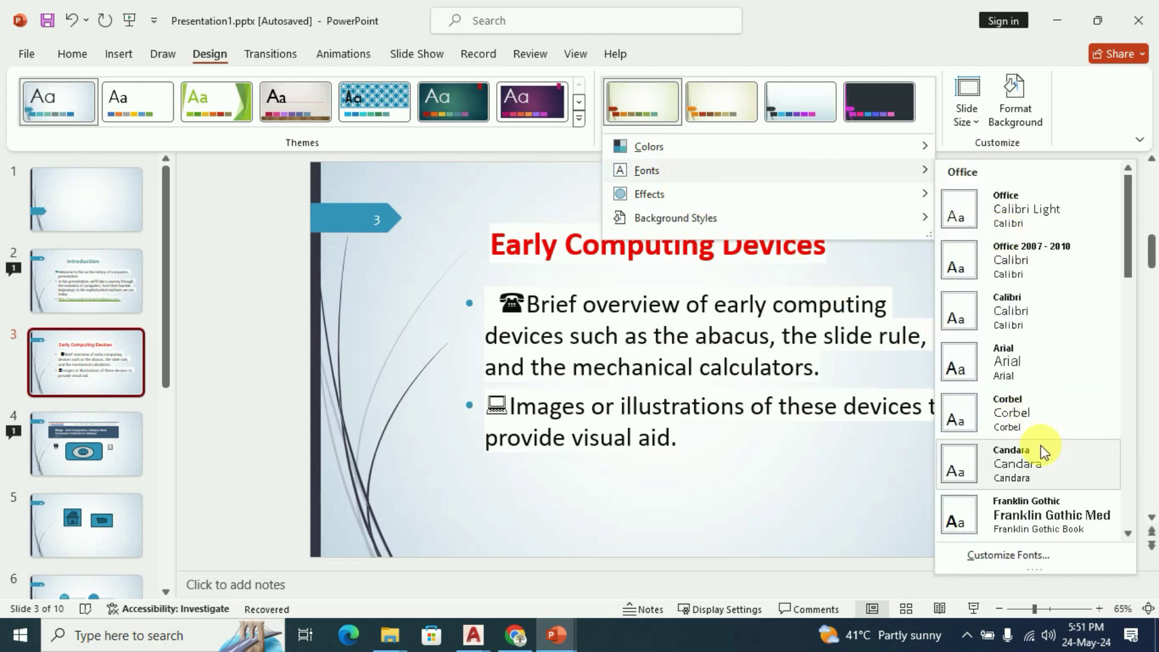
{"action": "left_click", "coordinate": [1041, 448]}
{"action": "left_click", "coordinate": [927, 118]}
{"action": "mouse_move", "coordinate": [675, 217]}
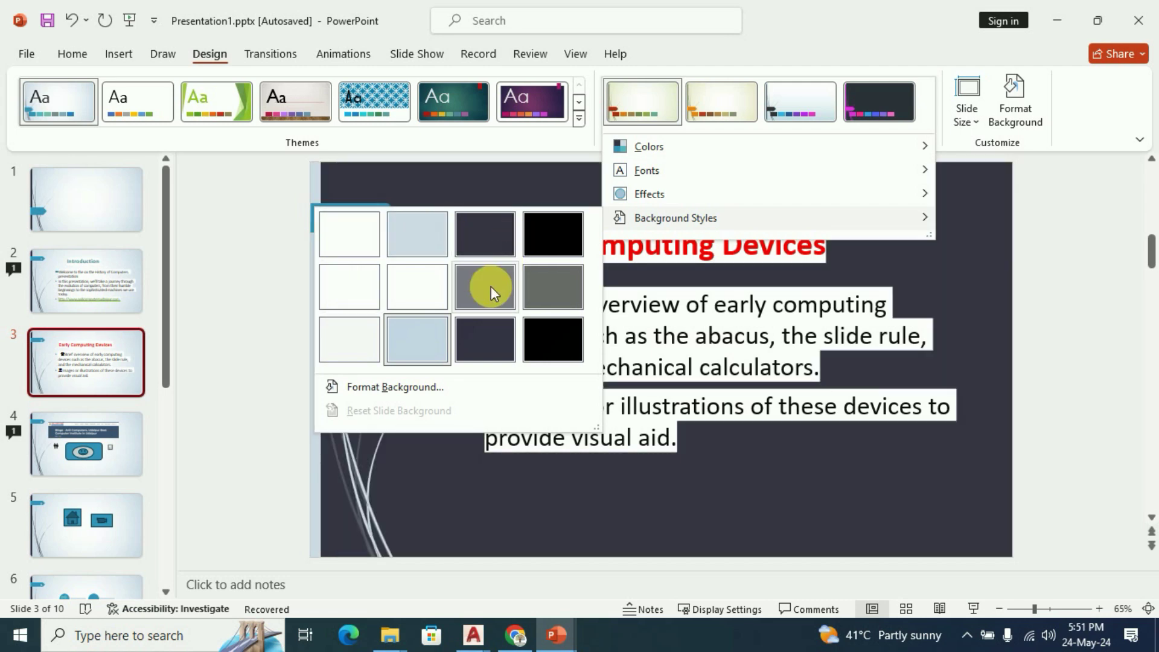
Try the dark grey gradient background, then switch the slides to the light white gradient style.
{"action": "left_click", "coordinate": [491, 286]}
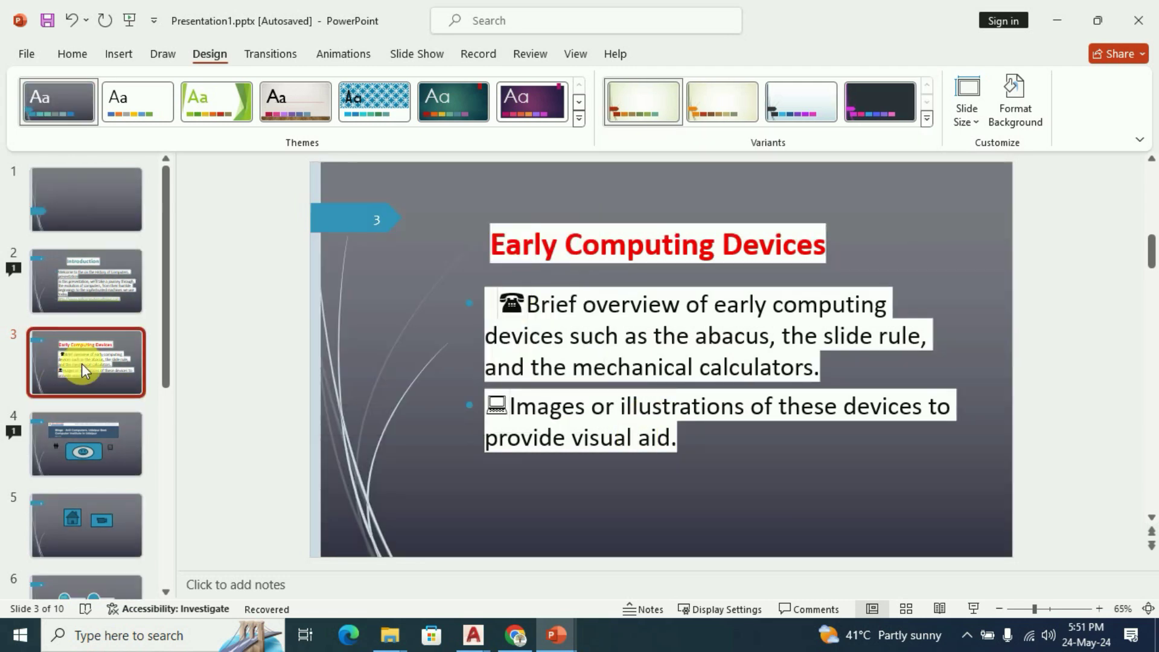
{"action": "key", "text": "Up"}
{"action": "left_click", "coordinate": [926, 119]}
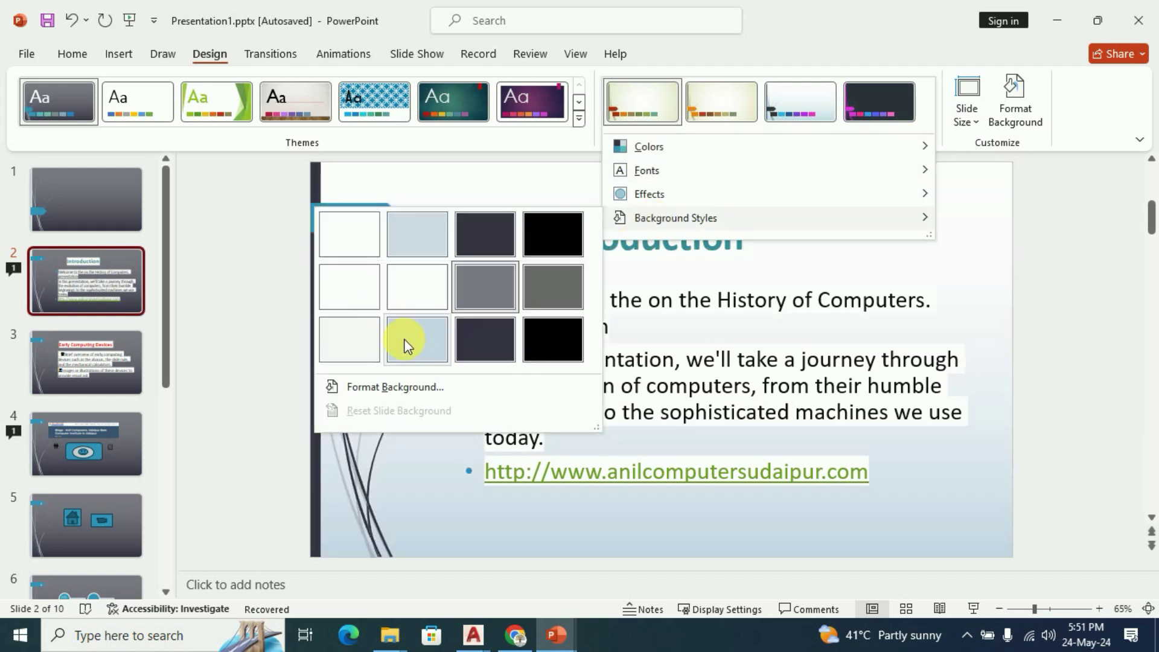
{"action": "left_click", "coordinate": [365, 341]}
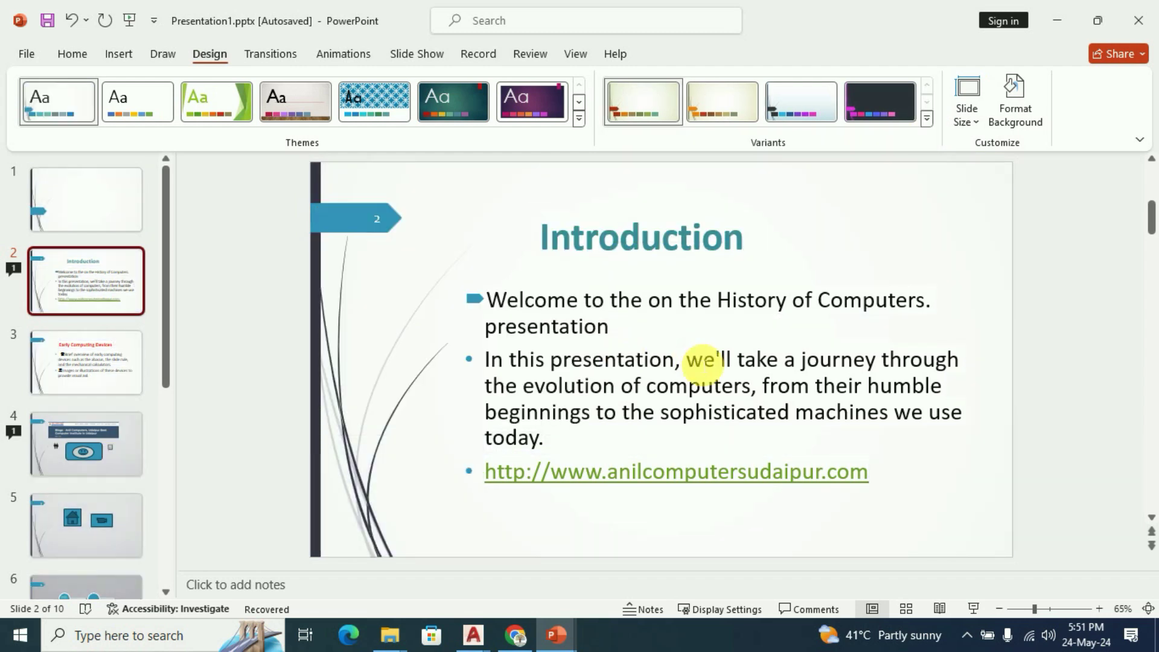
{"action": "left_click", "coordinate": [926, 118]}
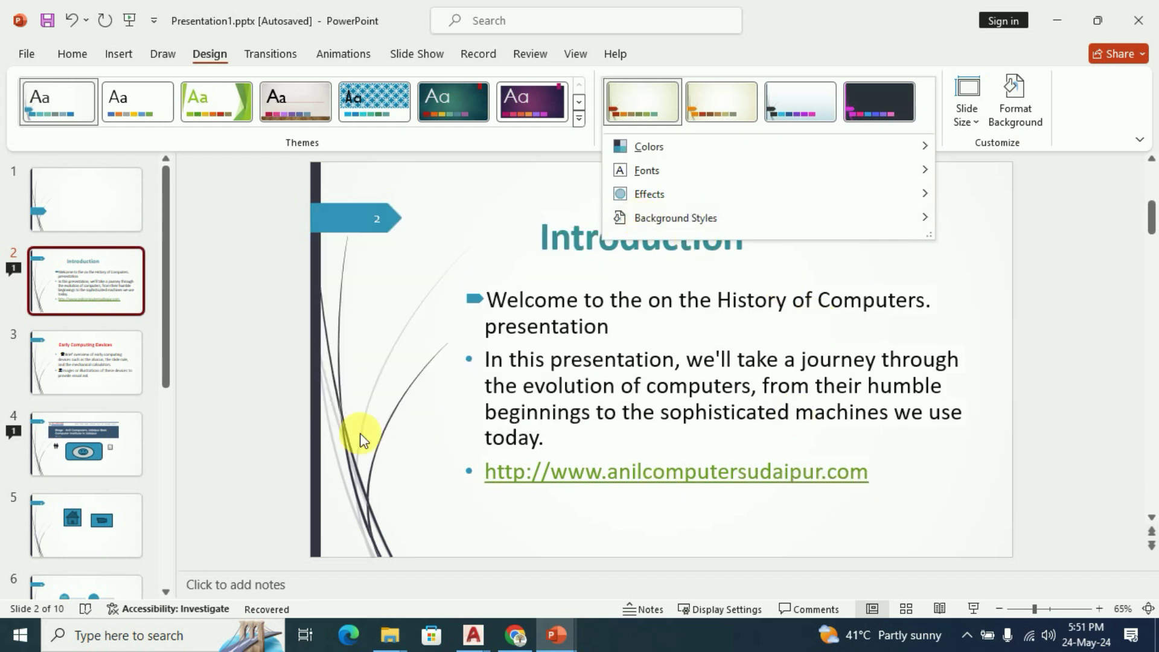
{"action": "mouse_move", "coordinate": [541, 277]}
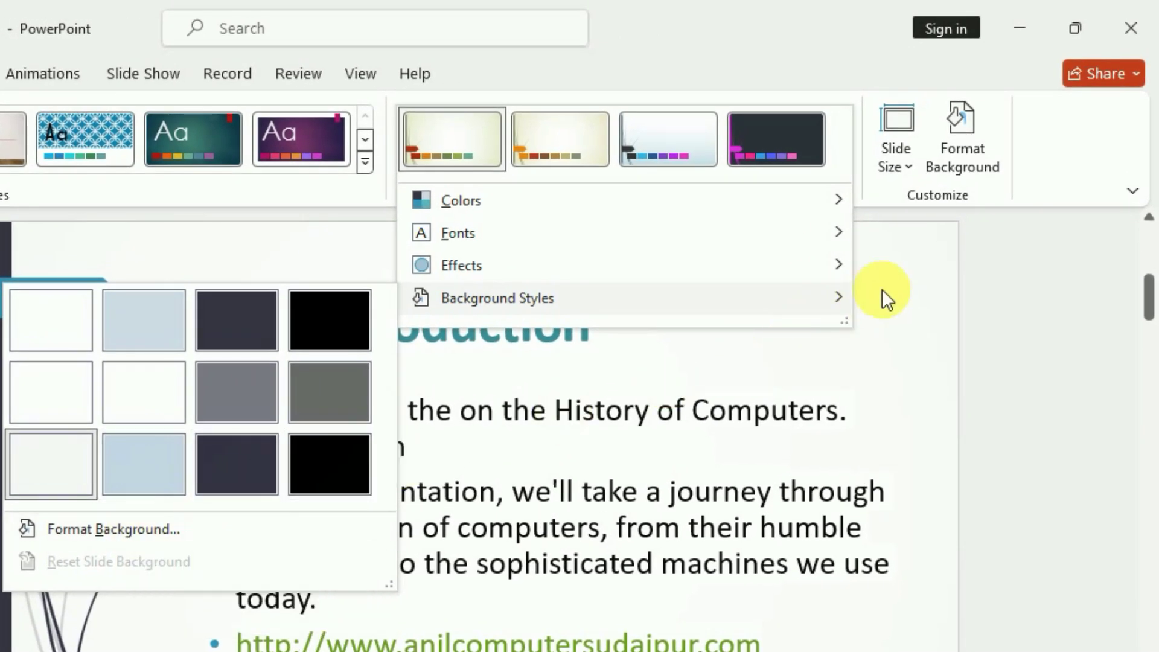
Apply the cream, orange-accented variant and show the Format Background settings.
{"action": "left_click", "coordinate": [882, 290]}
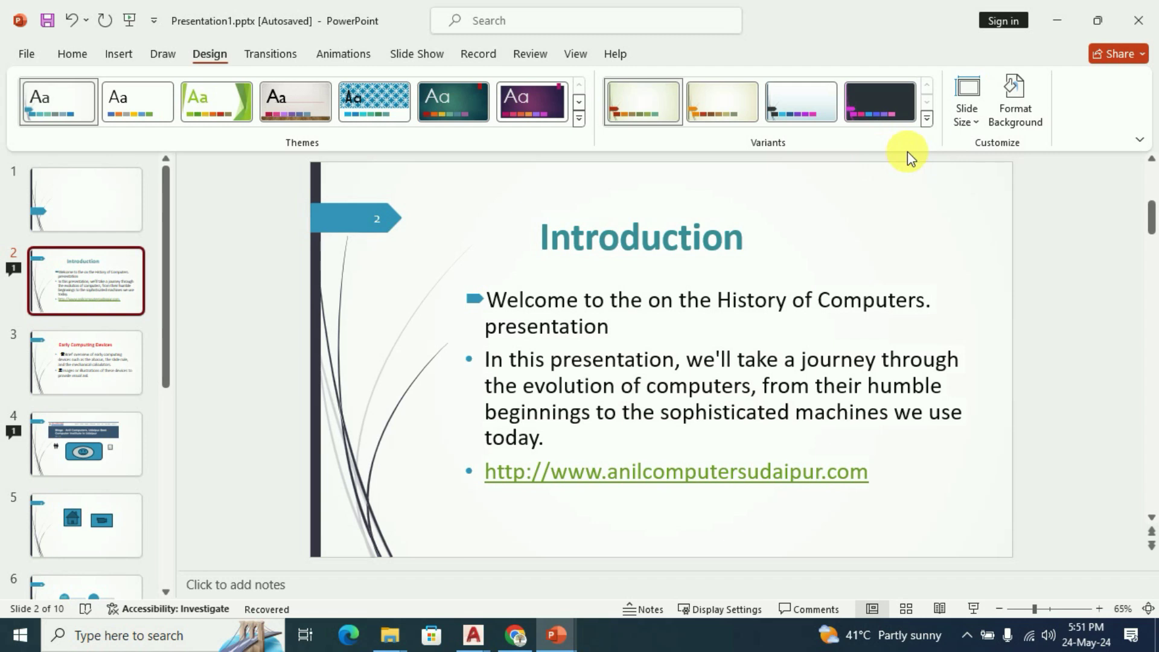
{"action": "left_click", "coordinate": [730, 106]}
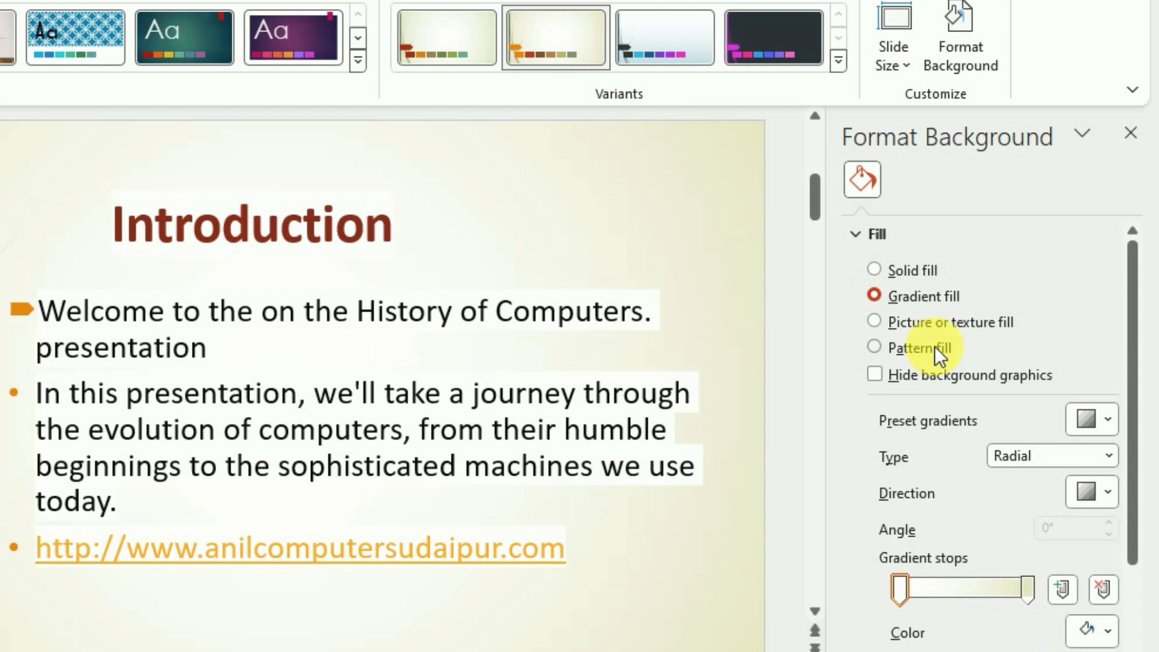
Fill the Introduction slide background with solid light orange at about 50% transparency.
{"action": "left_click", "coordinate": [875, 270]}
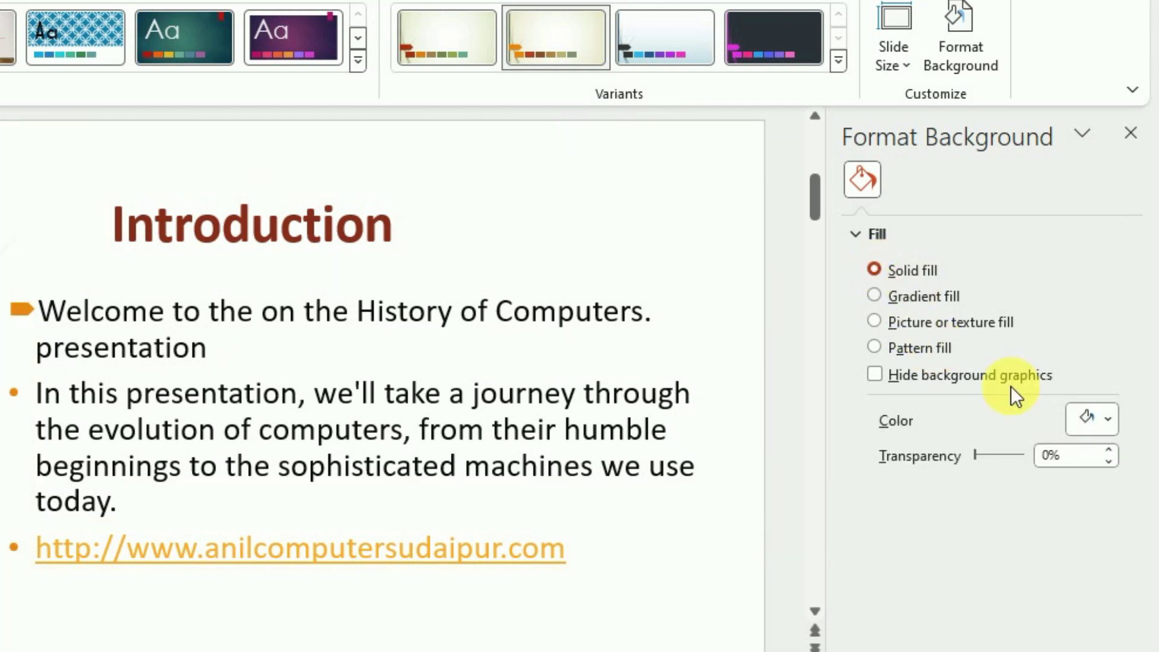
{"action": "left_click", "coordinate": [1106, 422]}
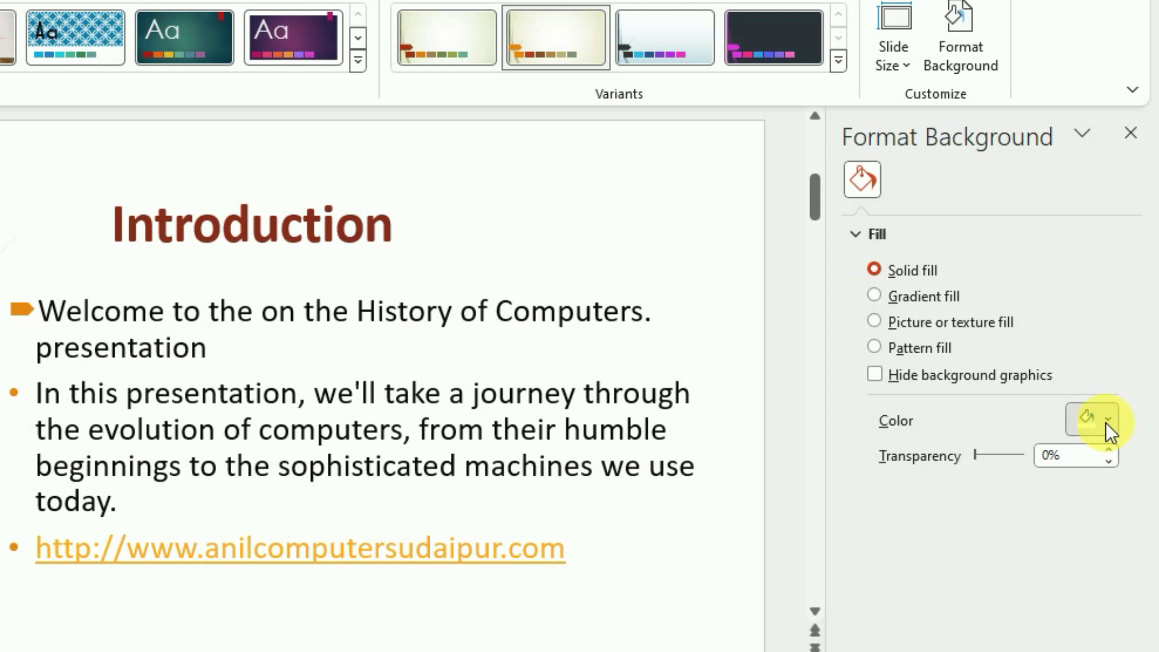
{"action": "left_click", "coordinate": [1042, 554]}
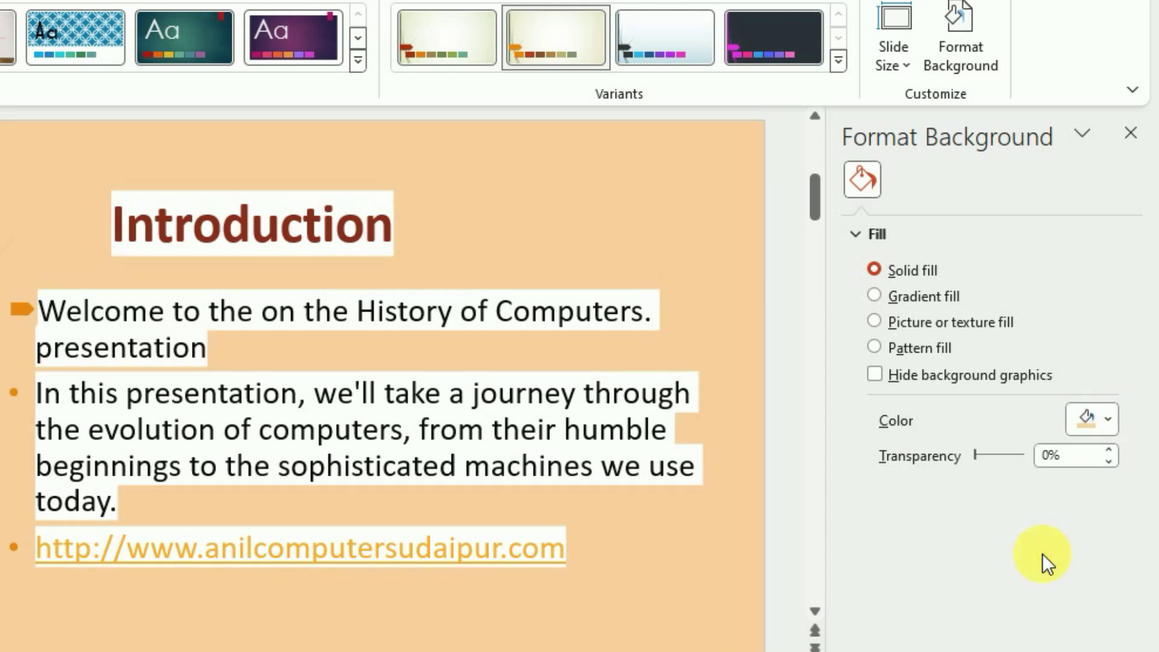
{"action": "left_click_drag", "start_coordinate": [978, 454], "coordinate": [1013, 454]}
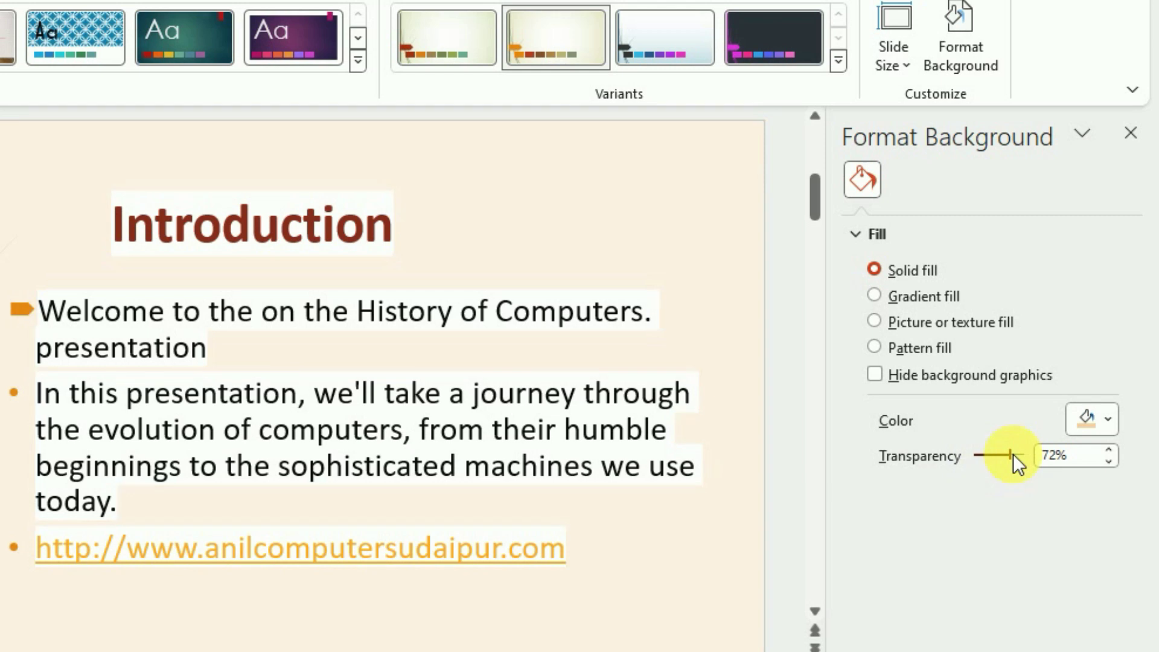
{"action": "left_click_drag", "start_coordinate": [1012, 453], "coordinate": [999, 453]}
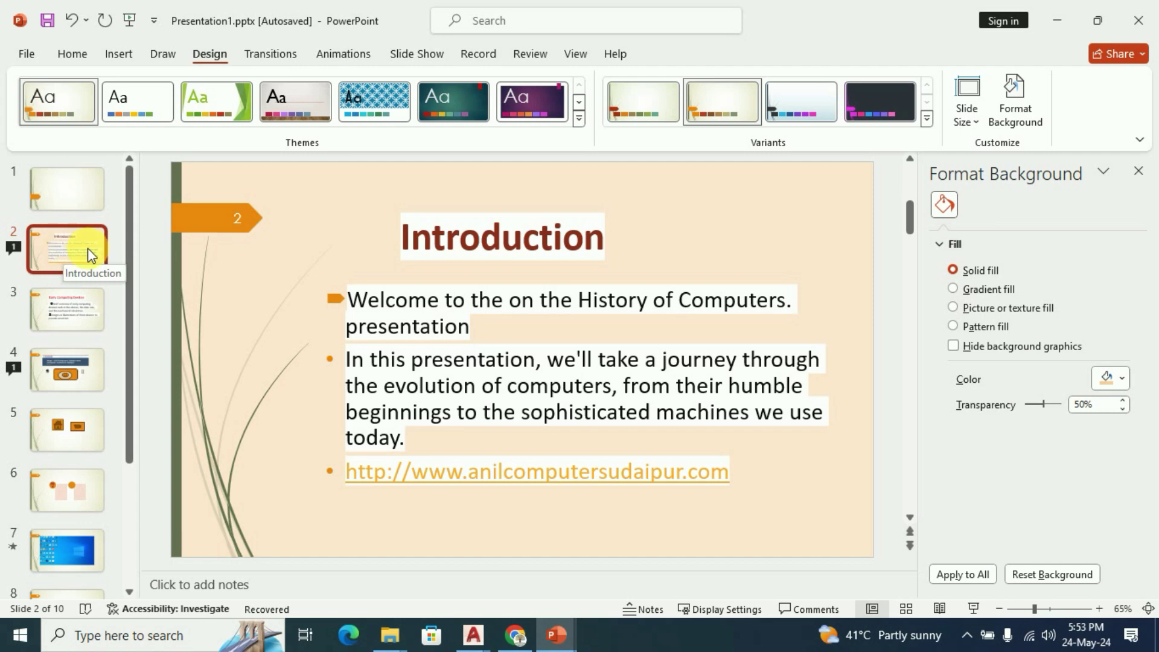
{"action": "left_click", "coordinate": [1138, 174]}
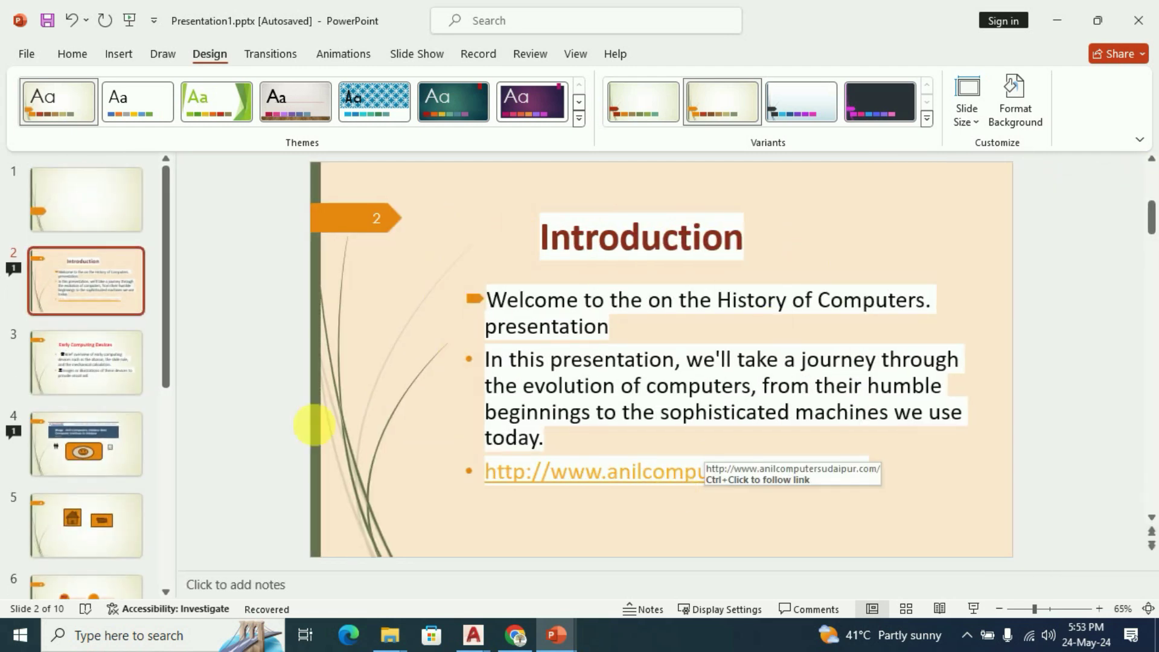
Give the Early Computing Devices slide an olive preset gradient background.
{"action": "left_click", "coordinate": [67, 361]}
{"action": "left_click", "coordinate": [65, 296]}
{"action": "left_click", "coordinate": [66, 346]}
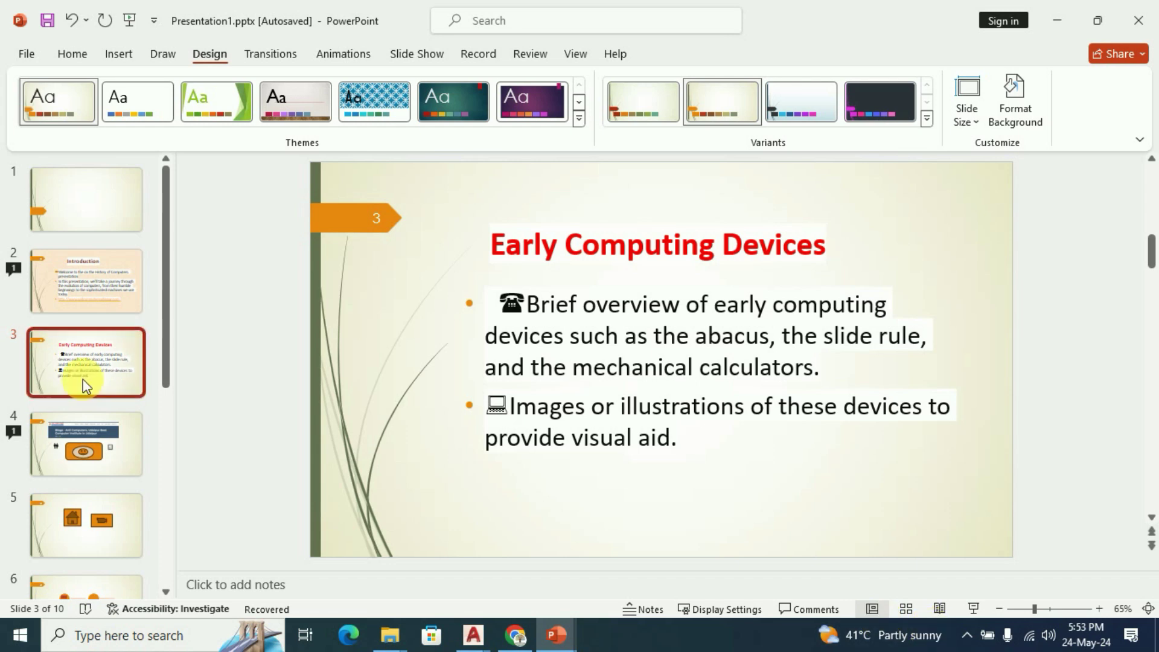
{"action": "left_click", "coordinate": [1019, 105]}
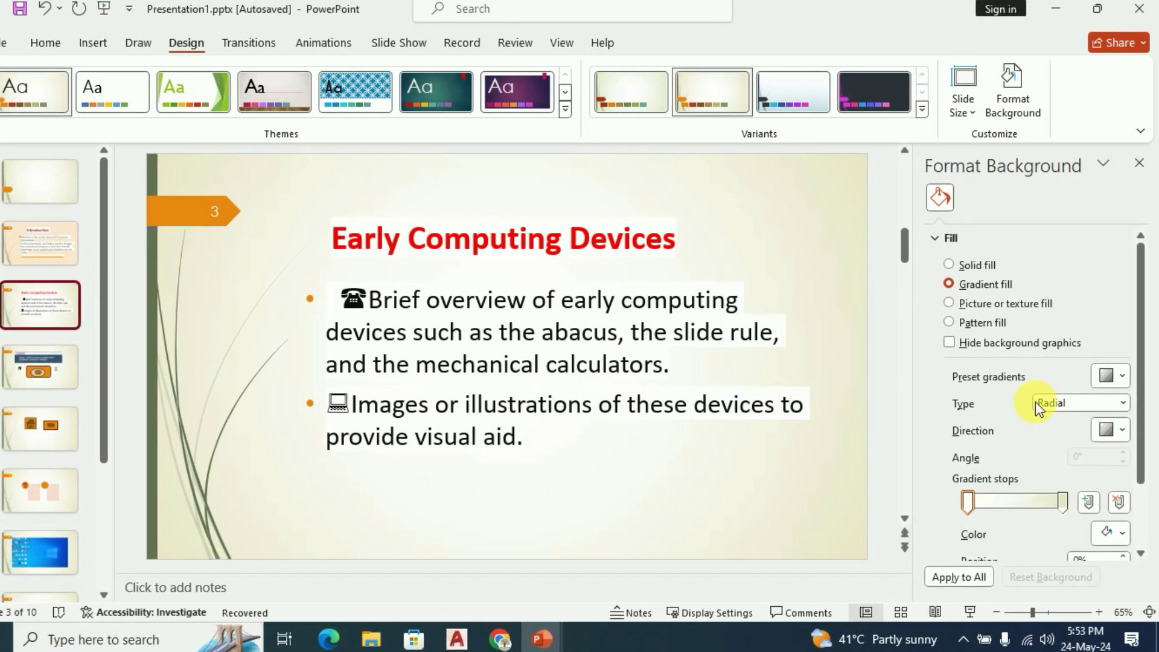
{"action": "left_click", "coordinate": [1120, 378]}
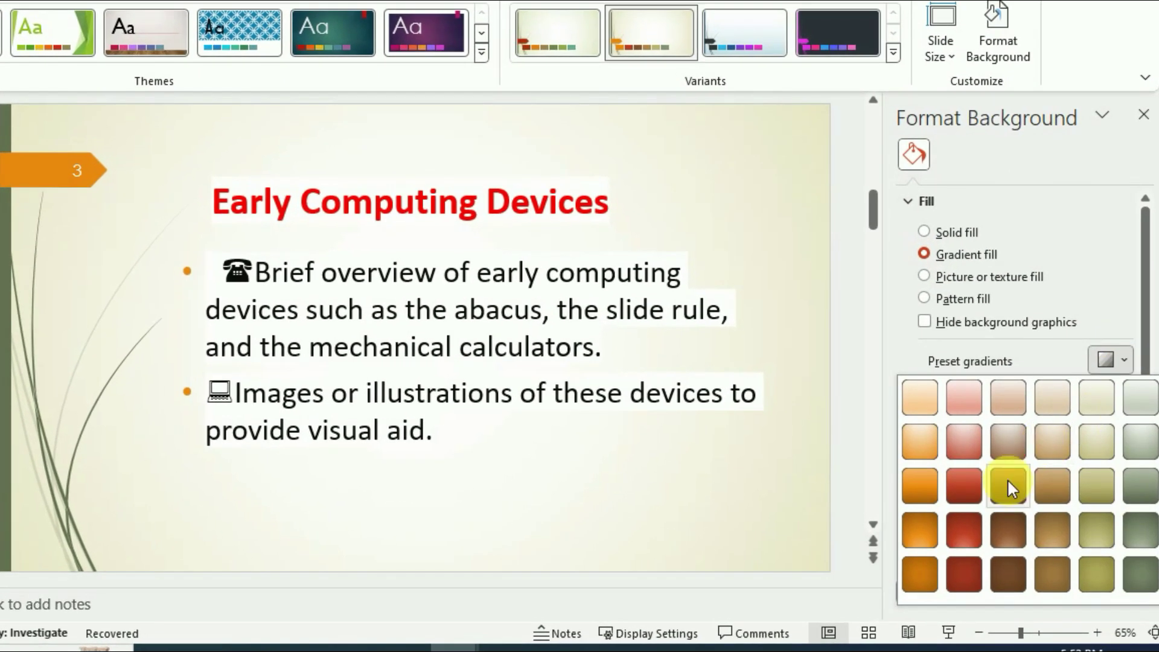
{"action": "left_click", "coordinate": [1099, 504]}
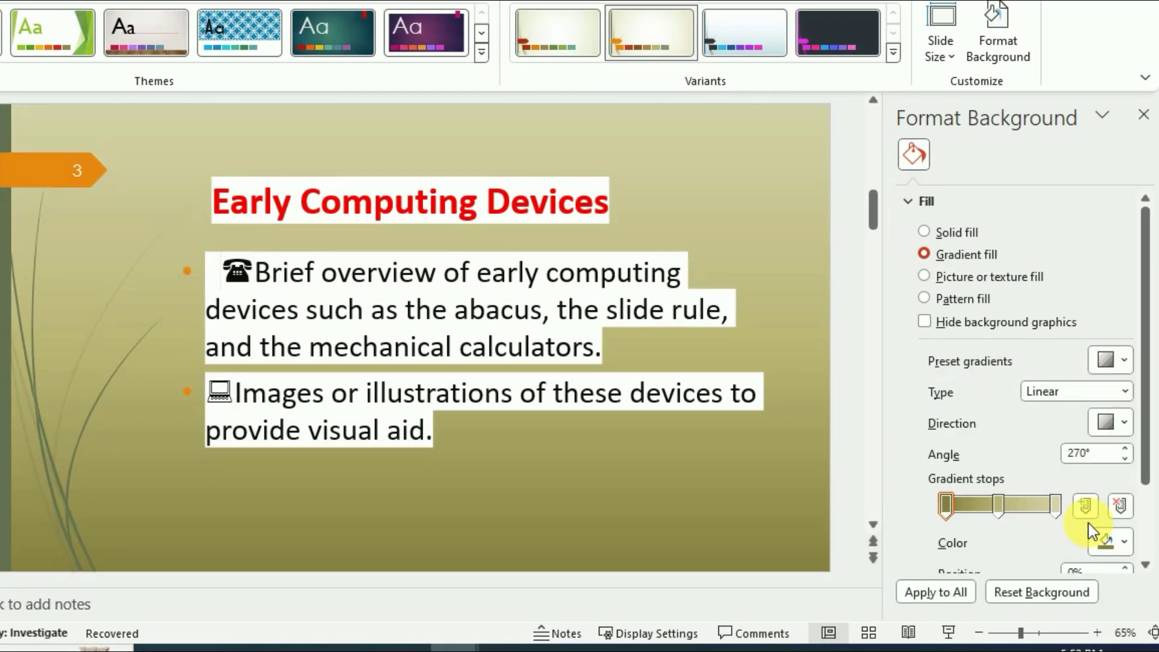
Make the olive gradient Radial with the From Center direction.
{"action": "left_click", "coordinate": [1123, 391]}
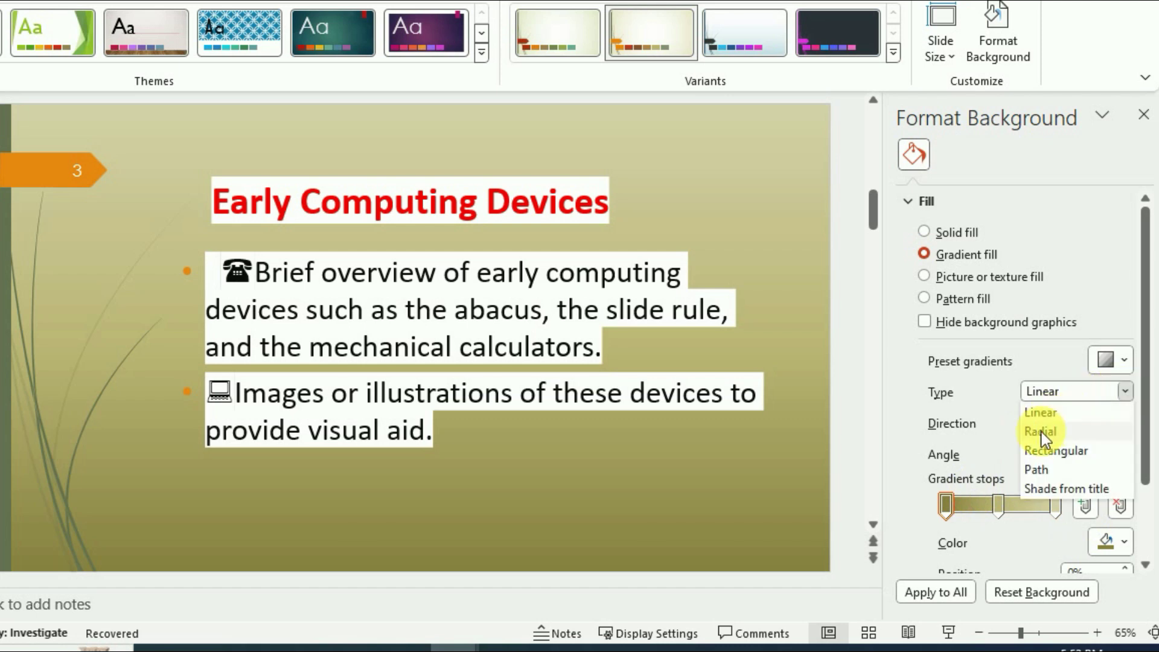
{"action": "left_click", "coordinate": [1042, 432]}
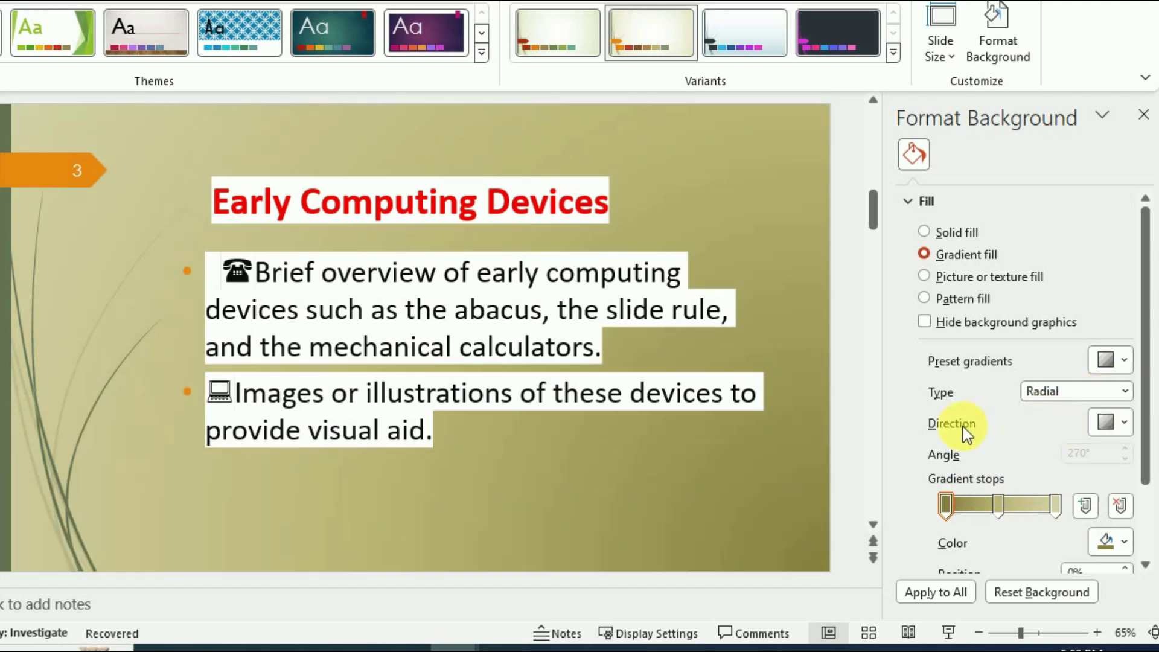
{"action": "left_click", "coordinate": [1122, 421]}
{"action": "left_click", "coordinate": [1053, 462]}
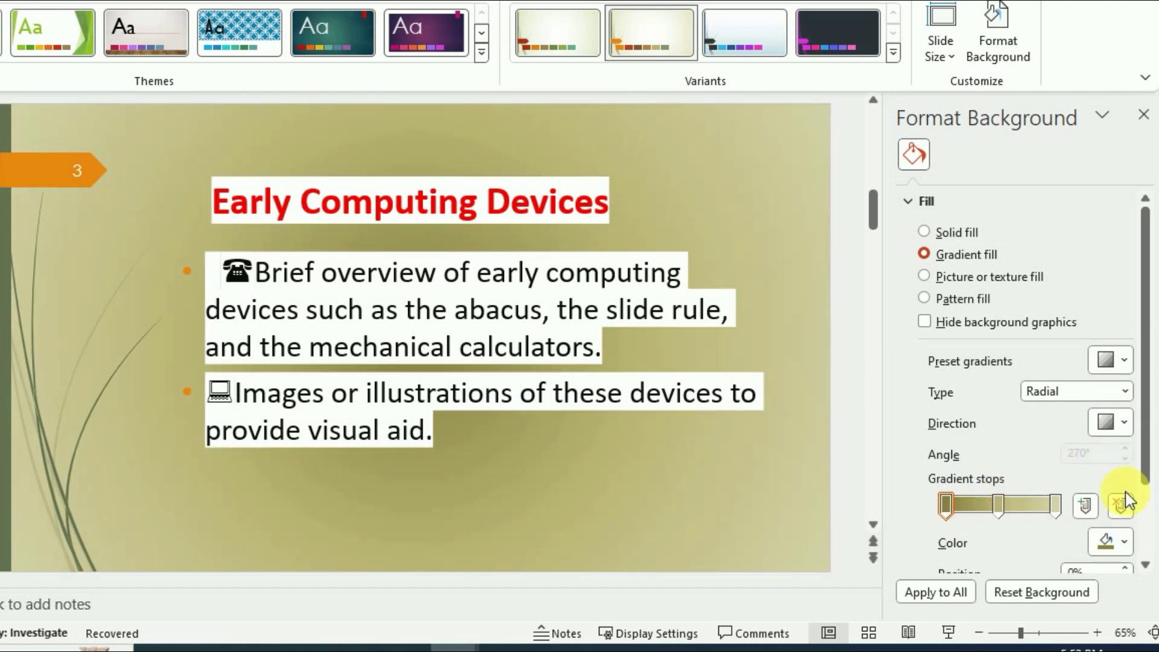
{"action": "scroll", "coordinate": [1080, 457], "scroll_direction": "down", "scroll_amount": 2}
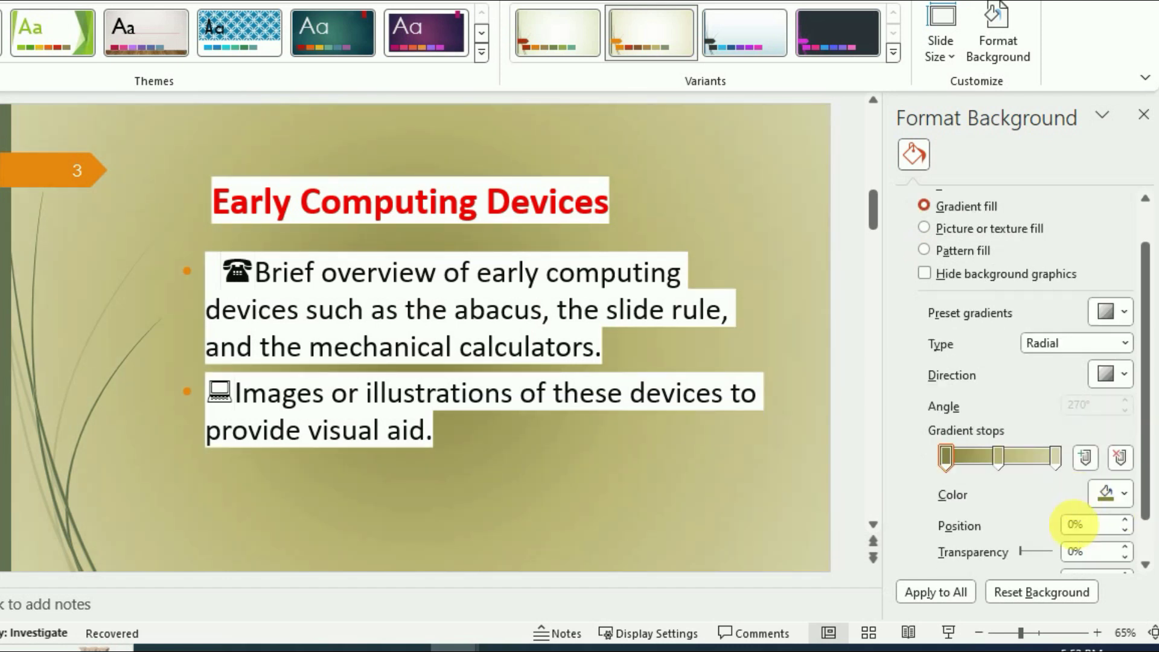
Recolour the first gradient stop and drag the gradient stops into new positions.
{"action": "left_click", "coordinate": [1126, 495]}
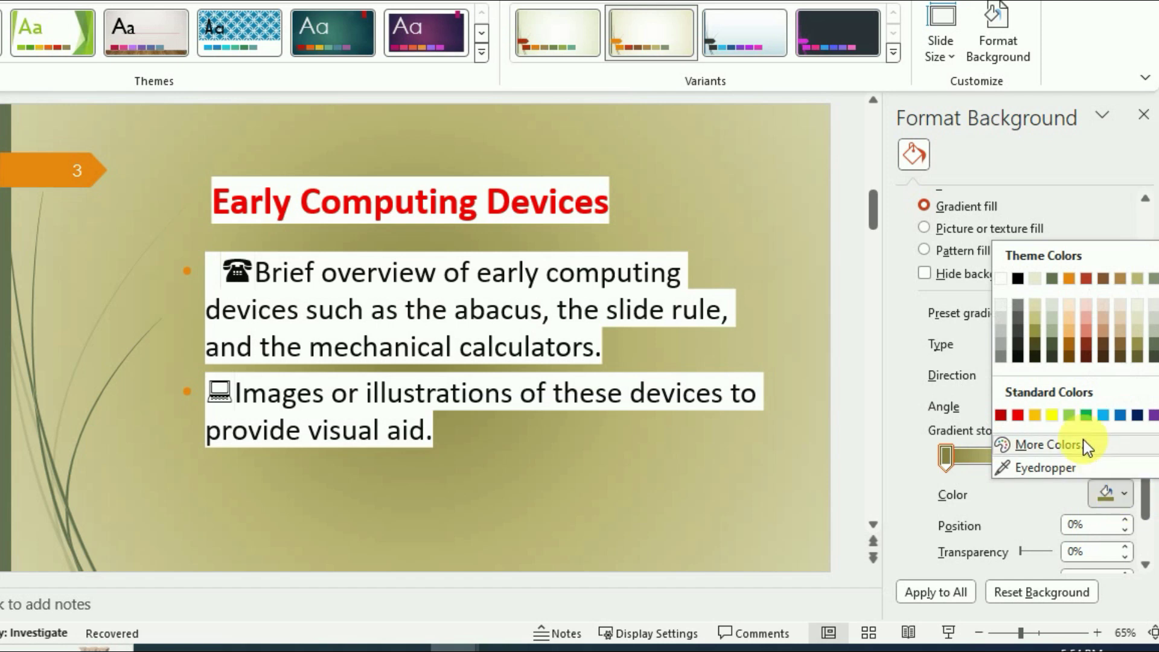
{"action": "left_click", "coordinate": [1121, 314]}
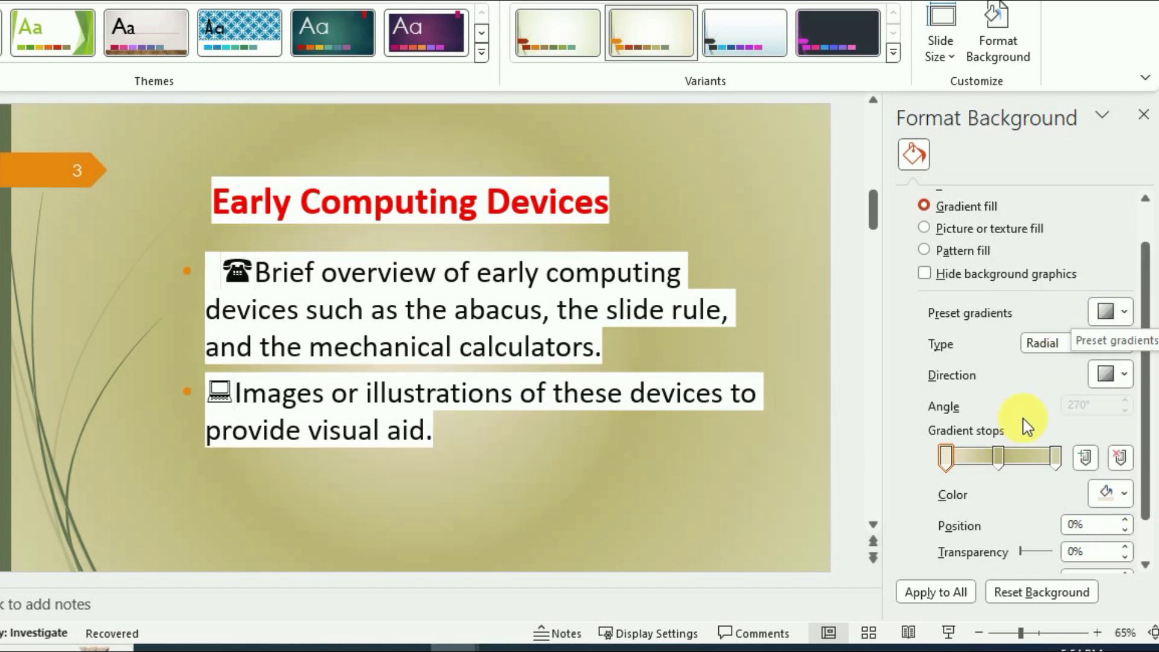
{"action": "left_click", "coordinate": [1126, 495]}
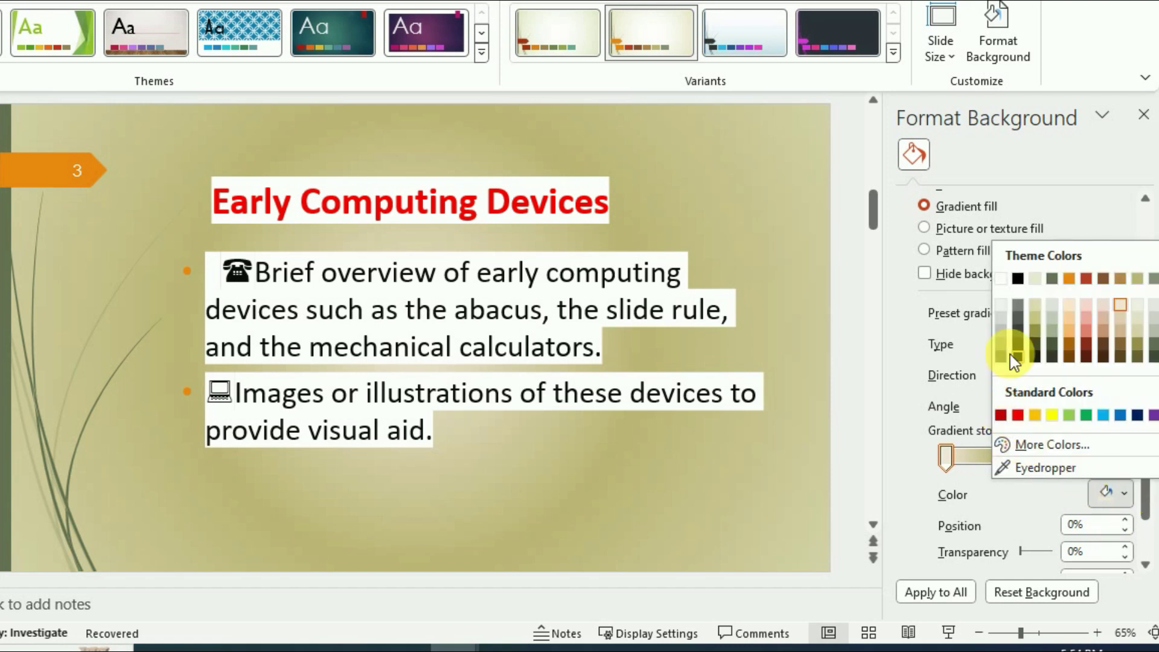
{"action": "key", "text": "Escape"}
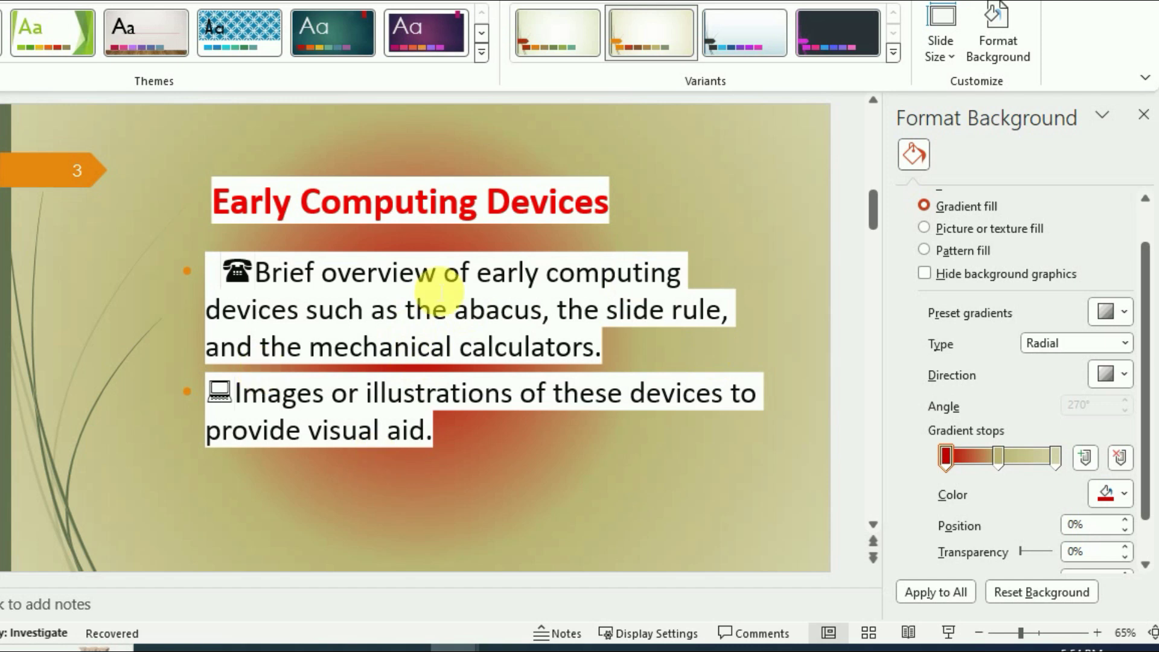
{"action": "mouse_move", "coordinate": [994, 454]}
{"action": "left_mouse_down"}
{"action": "mouse_move", "coordinate": [979, 452]}
{"action": "mouse_move", "coordinate": [1041, 458]}
{"action": "left_mouse_up"}
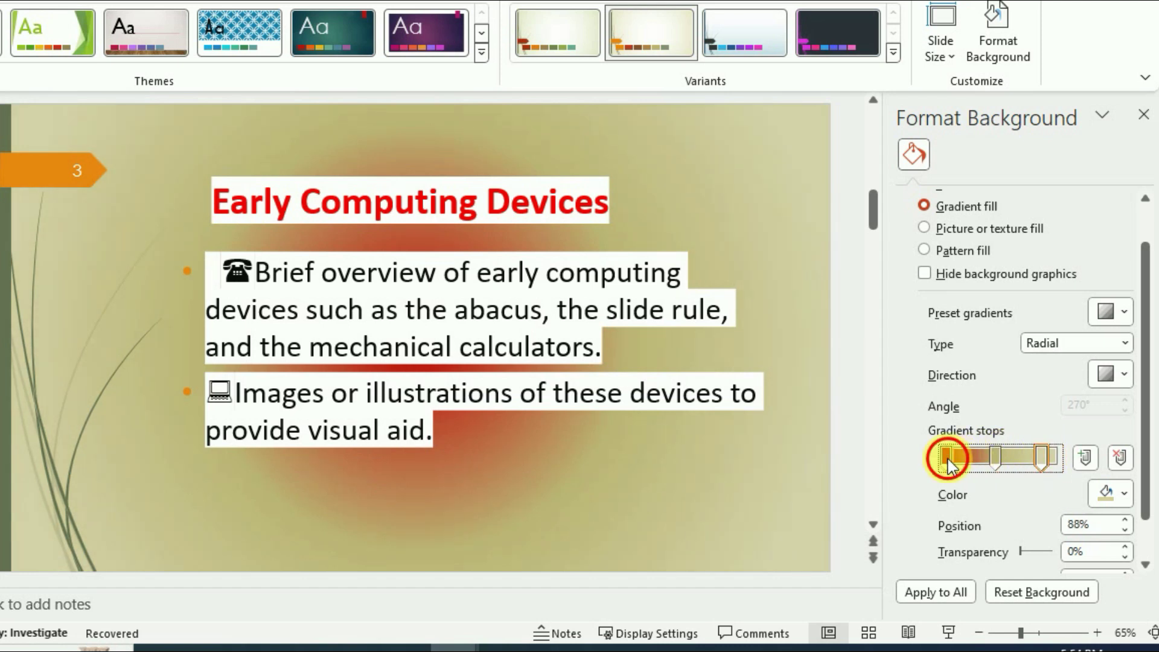
{"action": "left_click_drag", "start_coordinate": [947, 462], "coordinate": [961, 461]}
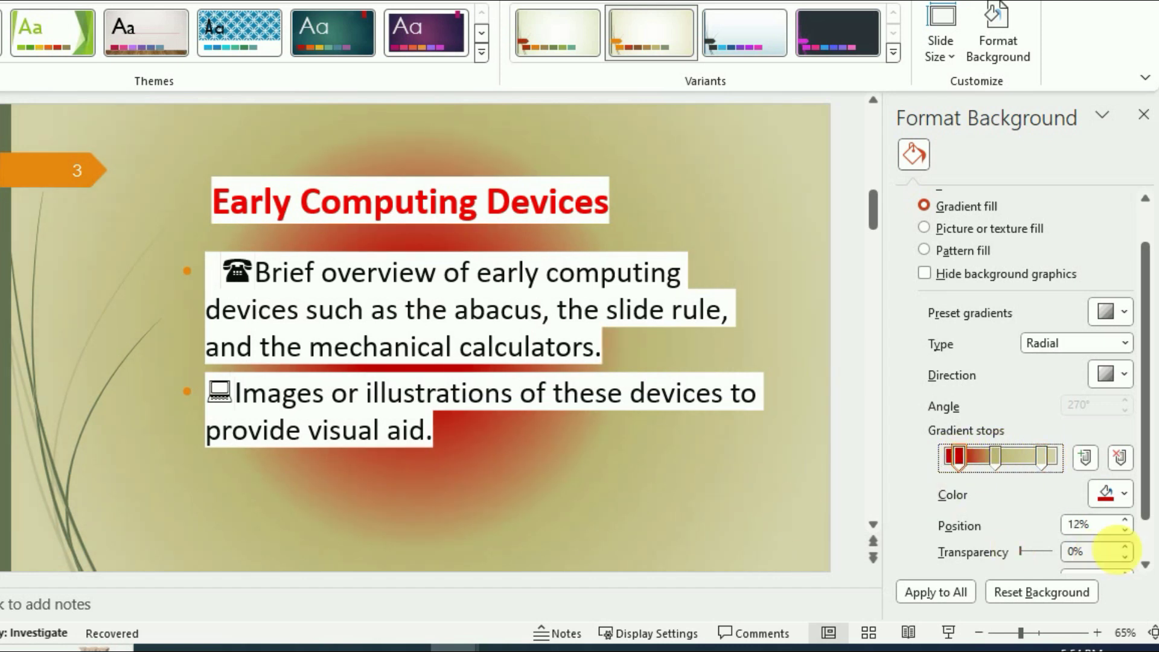
Set the red stop to 16% position, 83% transparency and 22% brightness, then close the pane.
{"action": "left_click", "coordinate": [1124, 520]}
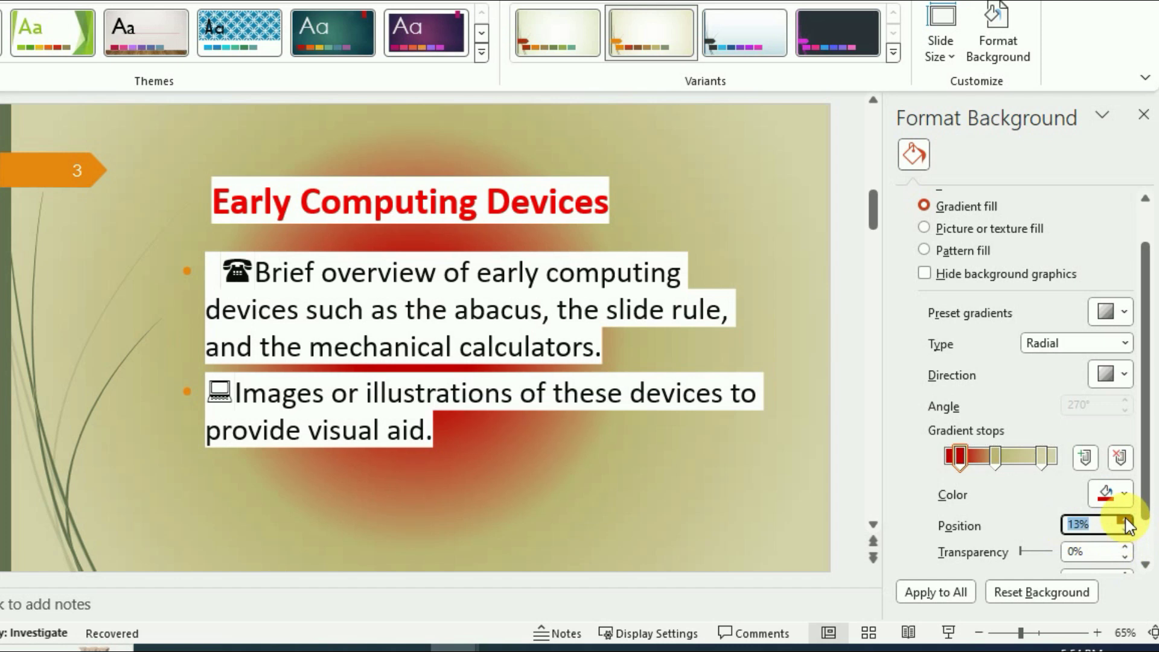
{"action": "left_click", "coordinate": [1126, 519]}
{"action": "left_click", "coordinate": [1125, 519]}
{"action": "left_click", "coordinate": [1125, 519]}
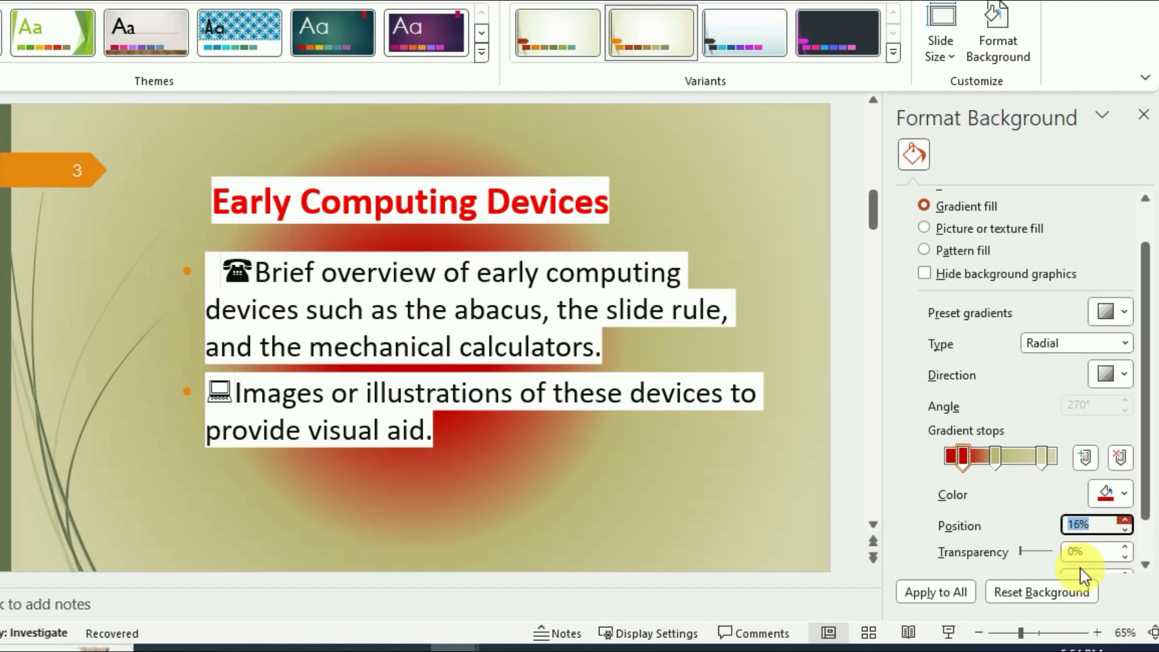
{"action": "left_click_drag", "start_coordinate": [1020, 552], "coordinate": [1050, 558]}
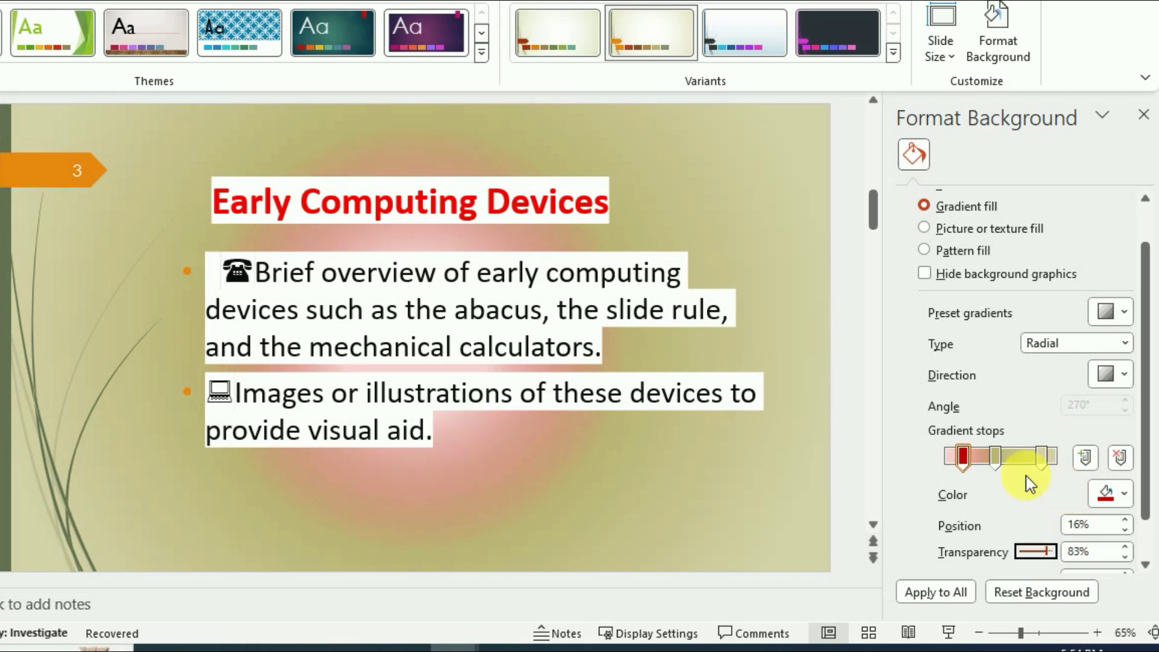
{"action": "scroll", "coordinate": [1033, 477], "scroll_direction": "down", "scroll_amount": 2}
{"action": "left_click_drag", "start_coordinate": [1038, 527], "coordinate": [1039, 530]}
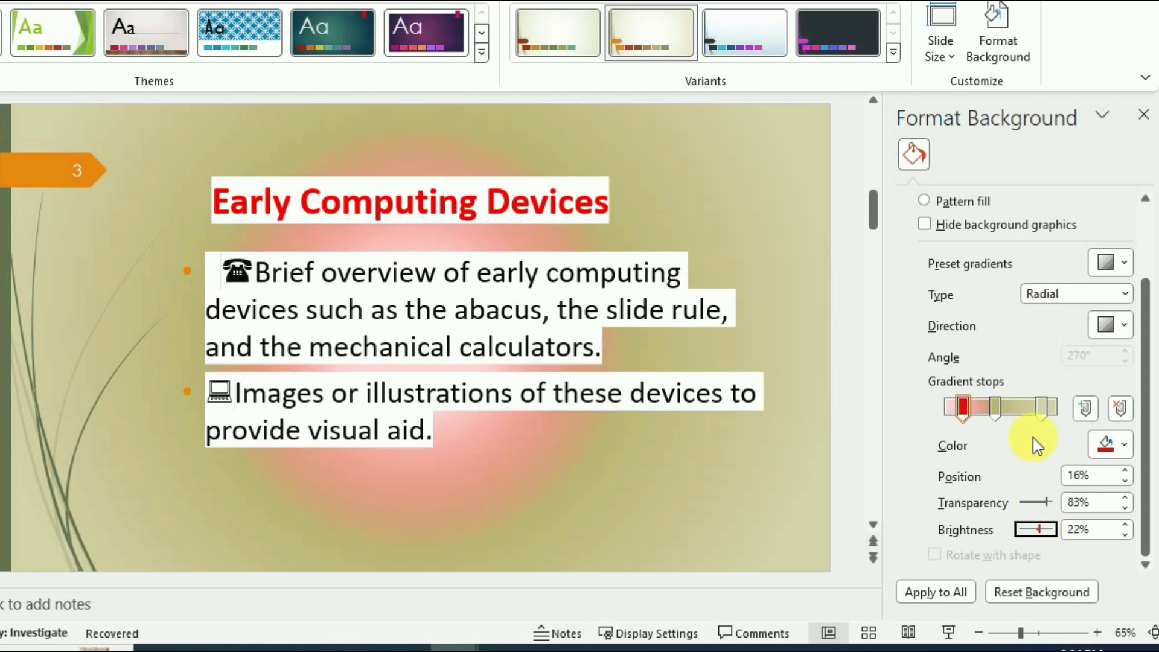
{"action": "scroll", "coordinate": [1034, 437], "scroll_direction": "up", "scroll_amount": 4}
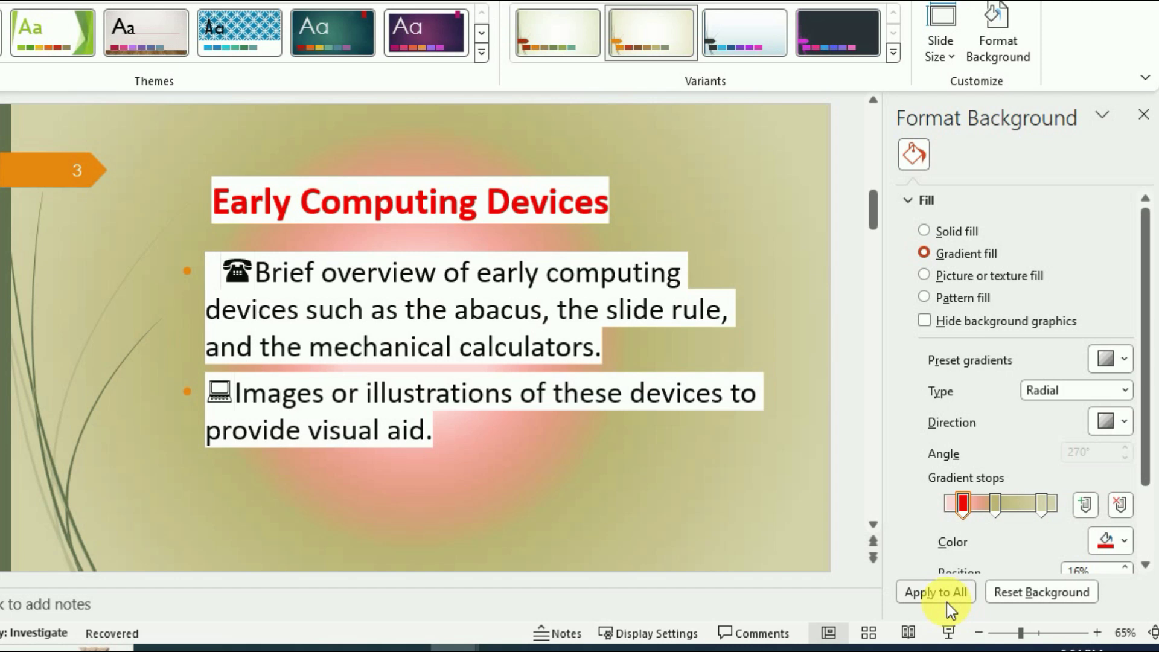
{"action": "left_click", "coordinate": [1143, 115]}
Give slide 4 a light blue texture background, after a tan one, then choose Insert picture.
{"action": "left_click", "coordinate": [750, 478]}
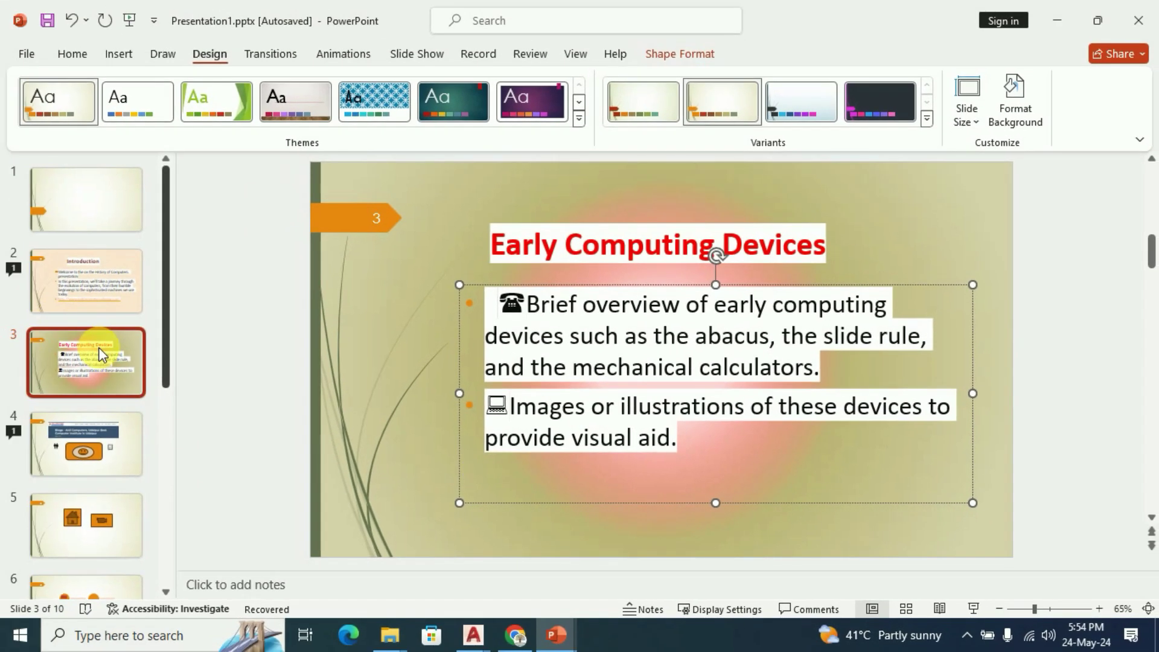
{"action": "left_click", "coordinate": [96, 274]}
{"action": "left_click", "coordinate": [96, 361]}
{"action": "left_click", "coordinate": [91, 468]}
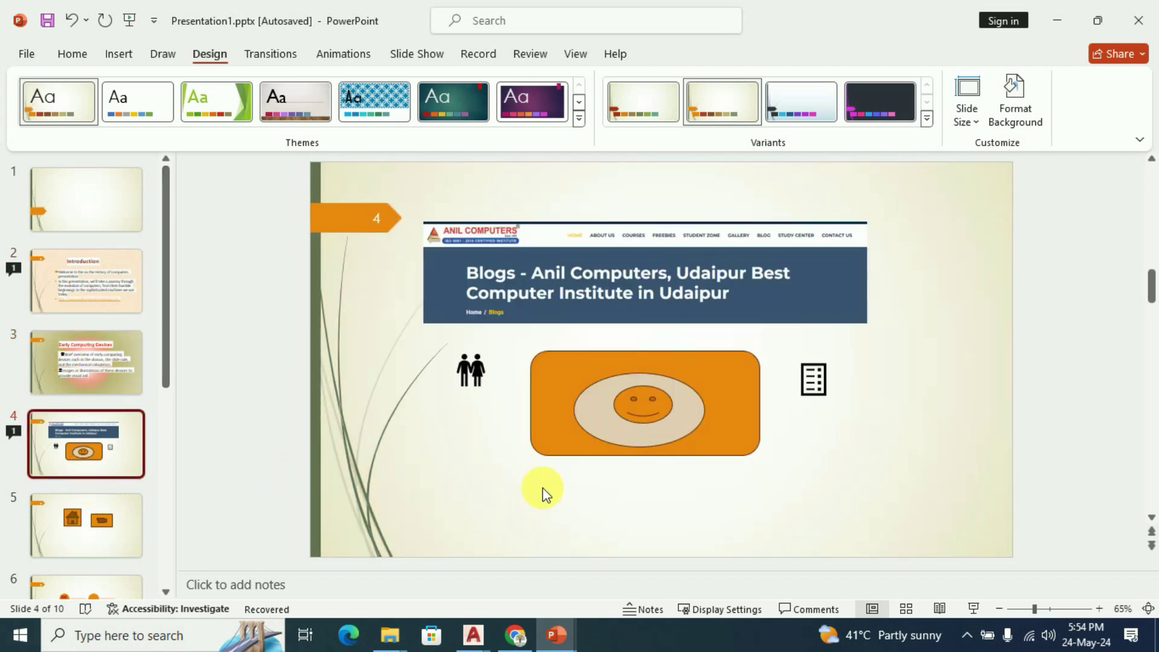
{"action": "left_click", "coordinate": [1009, 113]}
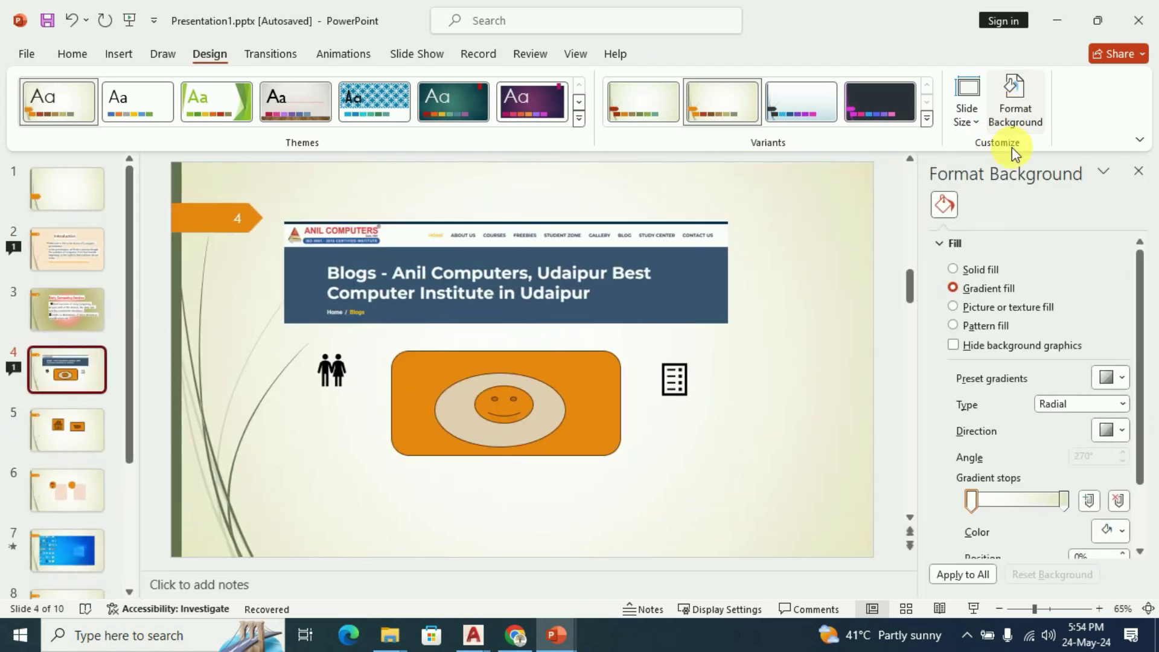
{"action": "left_click", "coordinate": [954, 306]}
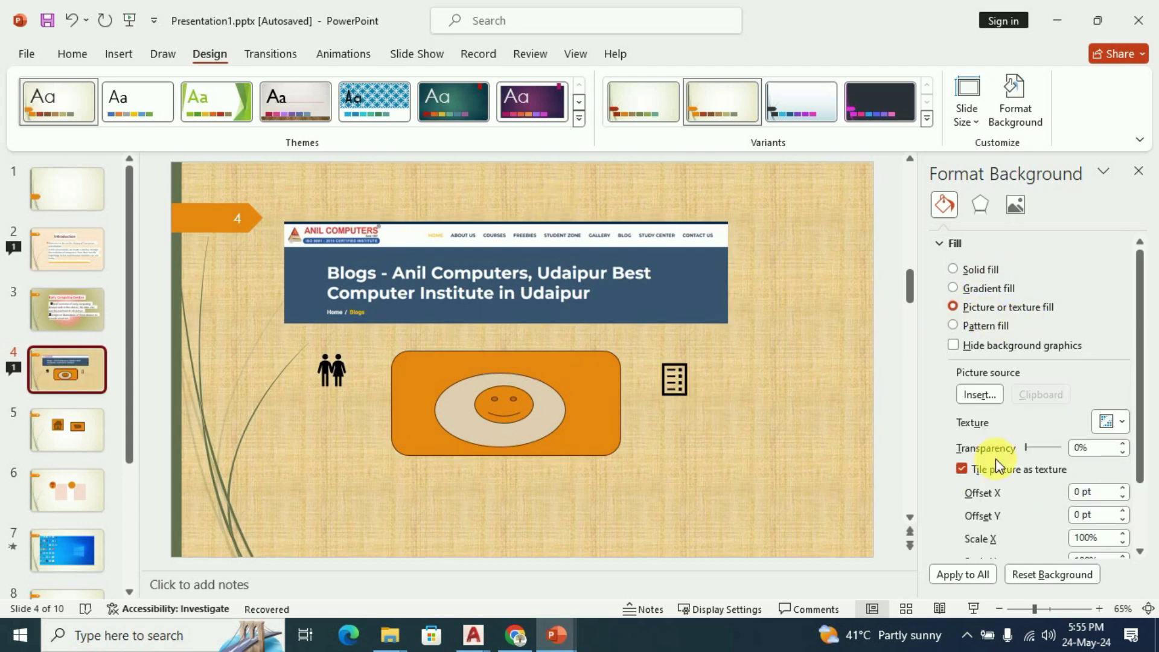
{"action": "left_click", "coordinate": [1119, 423]}
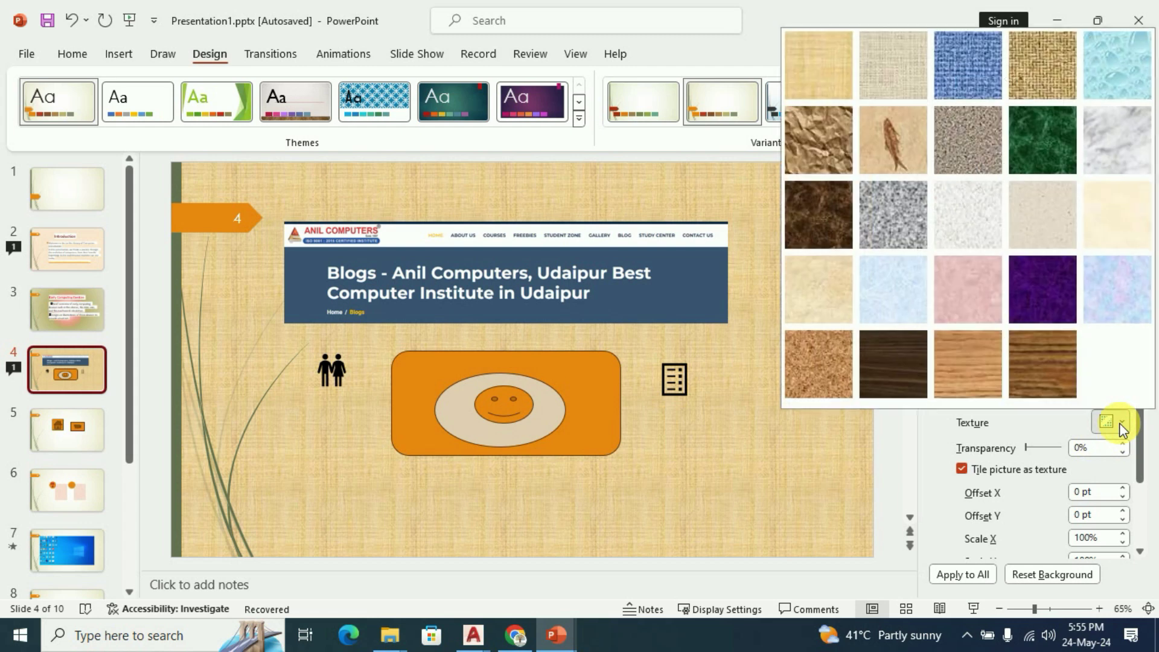
{"action": "left_click", "coordinate": [910, 296]}
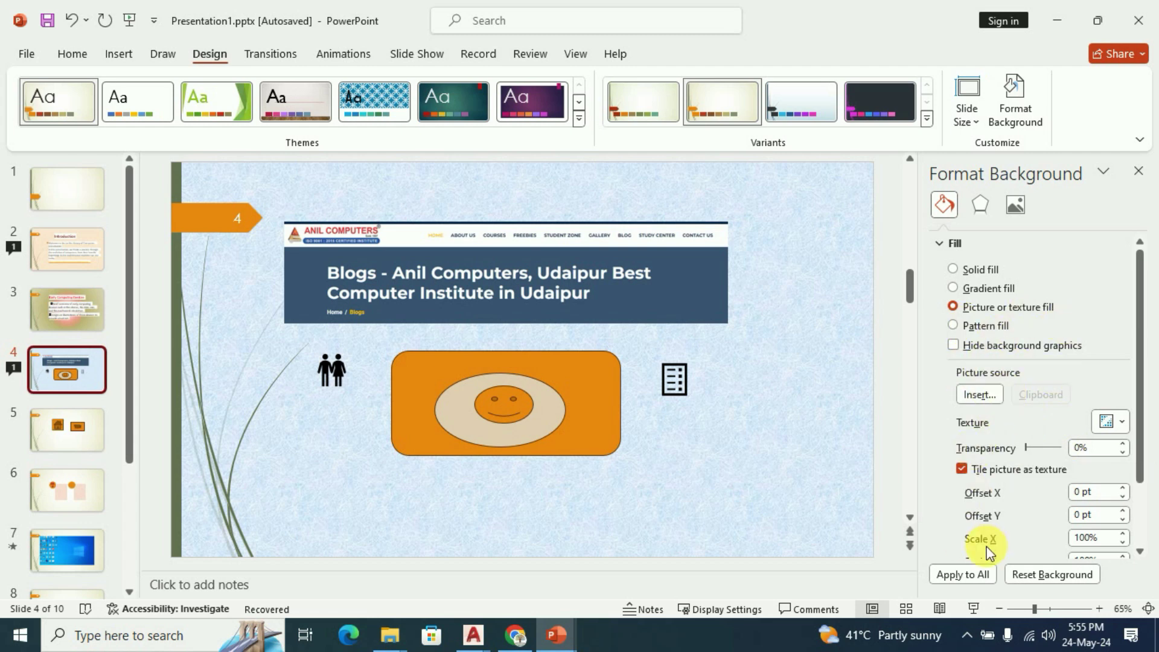
{"action": "left_click", "coordinate": [979, 395]}
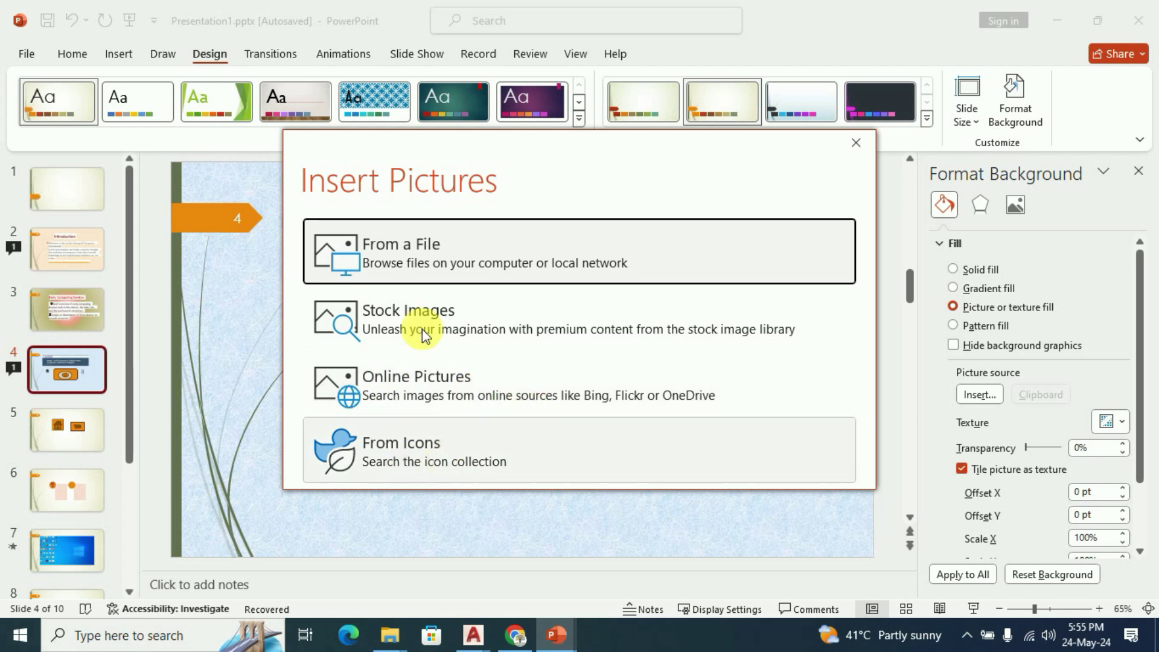
Insert picture 3 from Saved Pictures, the green field and tree, as slide 4's background.
{"action": "left_click", "coordinate": [422, 253]}
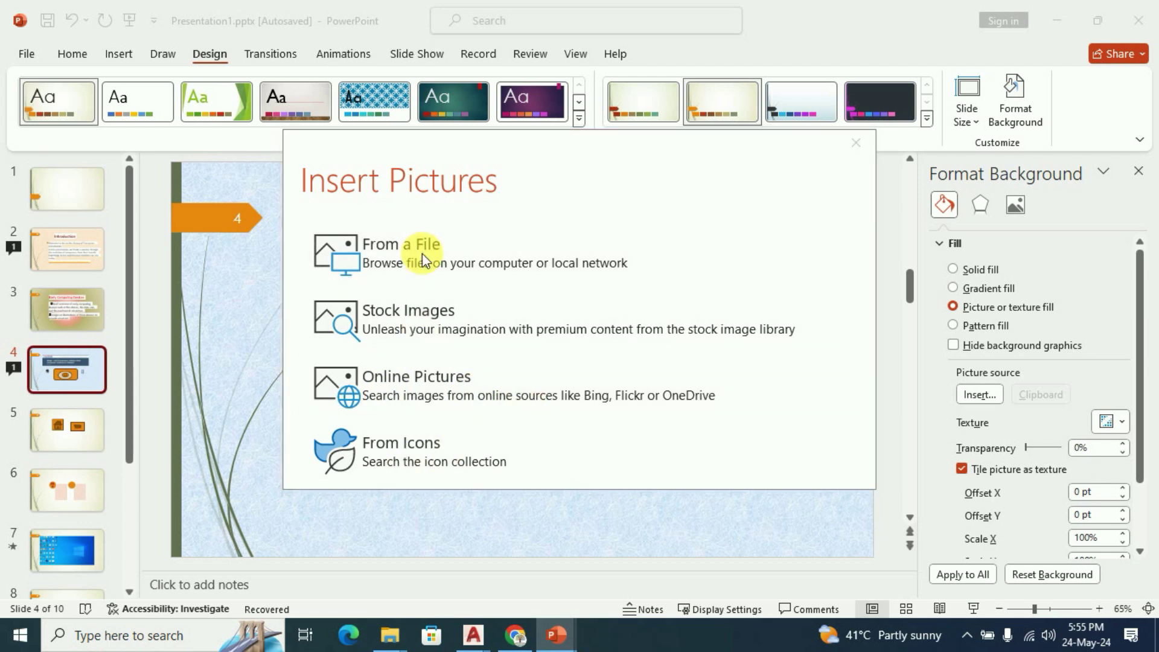
{"action": "double_click", "coordinate": [380, 160]}
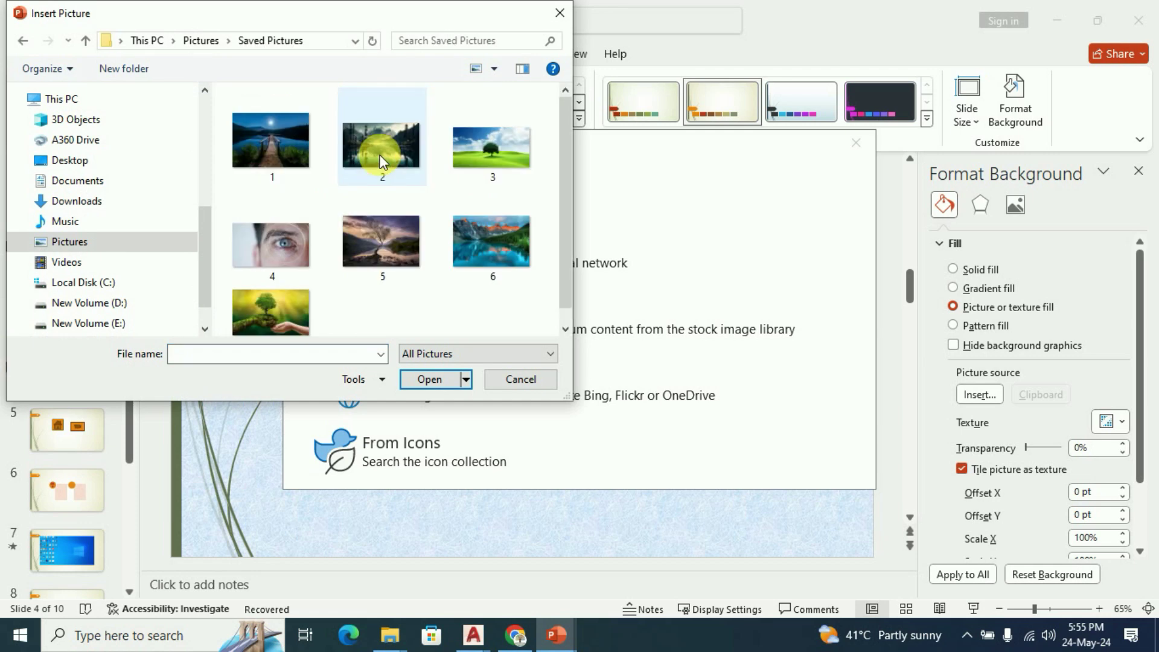
{"action": "left_click", "coordinate": [468, 169]}
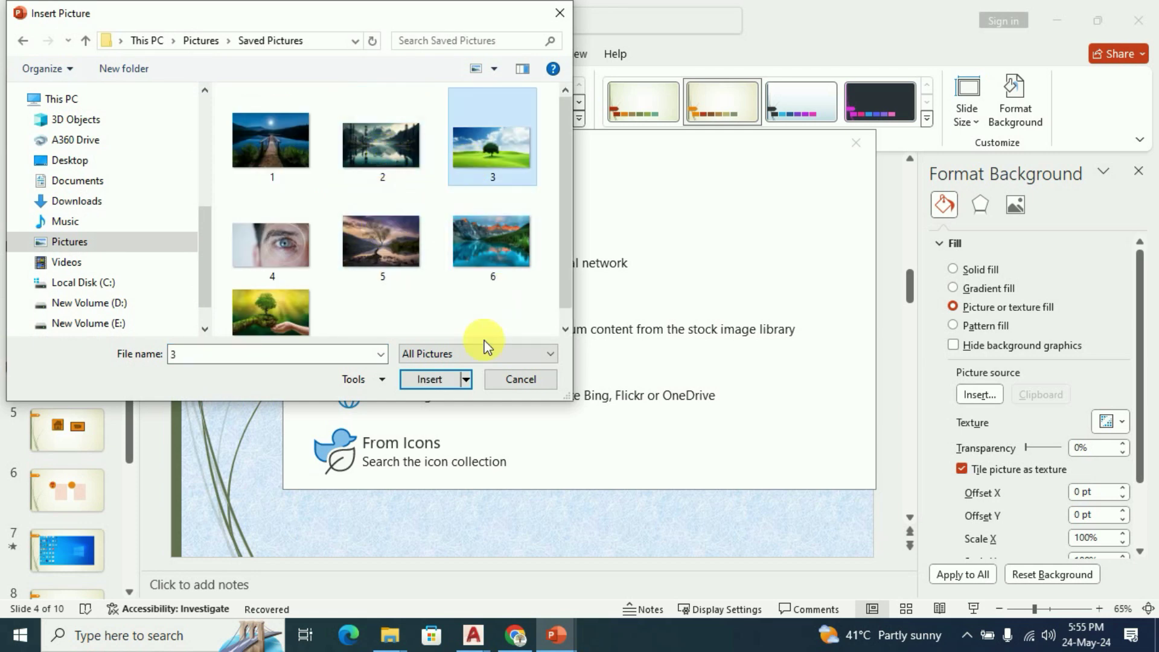
{"action": "left_click", "coordinate": [429, 379]}
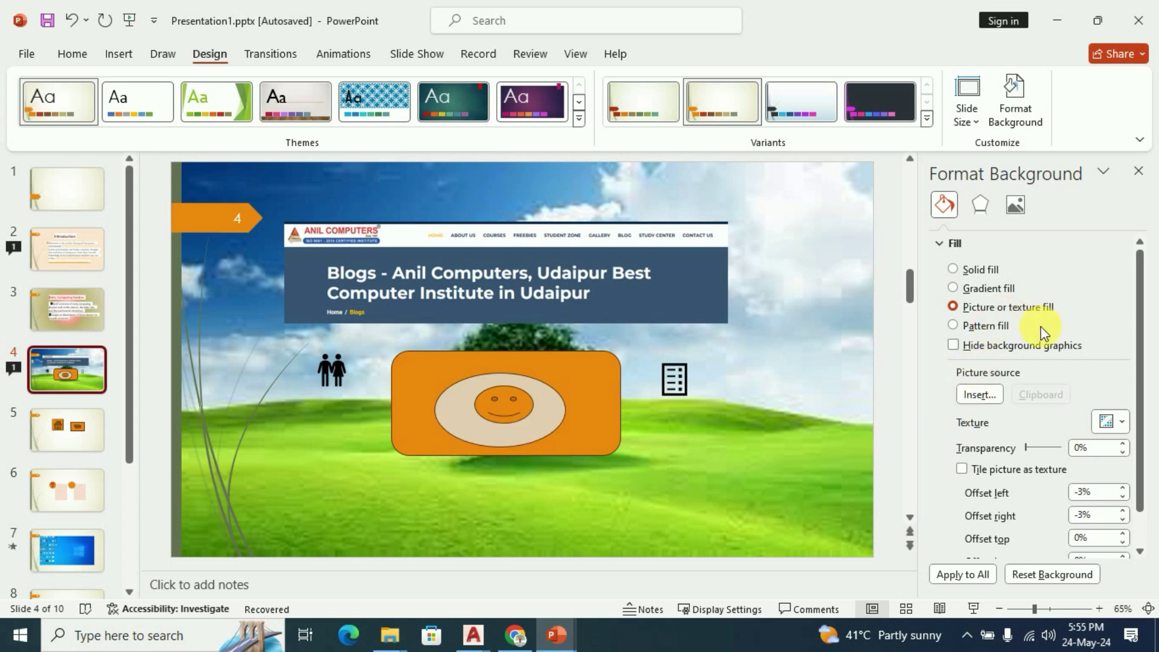
Fade the background picture to 73% transparency and close the background settings.
{"action": "left_click", "coordinate": [1025, 449]}
{"action": "left_click_drag", "start_coordinate": [1025, 449], "coordinate": [1052, 453]}
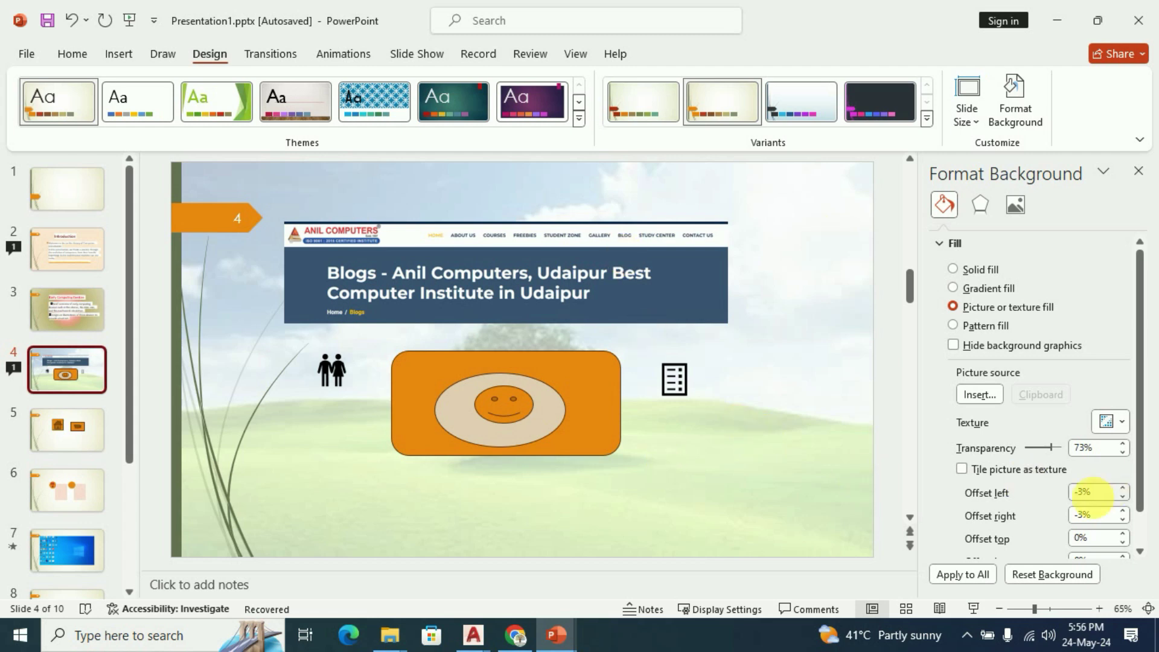
{"action": "scroll", "coordinate": [1022, 486], "scroll_direction": "down", "scroll_amount": 1}
{"action": "scroll", "coordinate": [1062, 393], "scroll_direction": "up", "scroll_amount": 1}
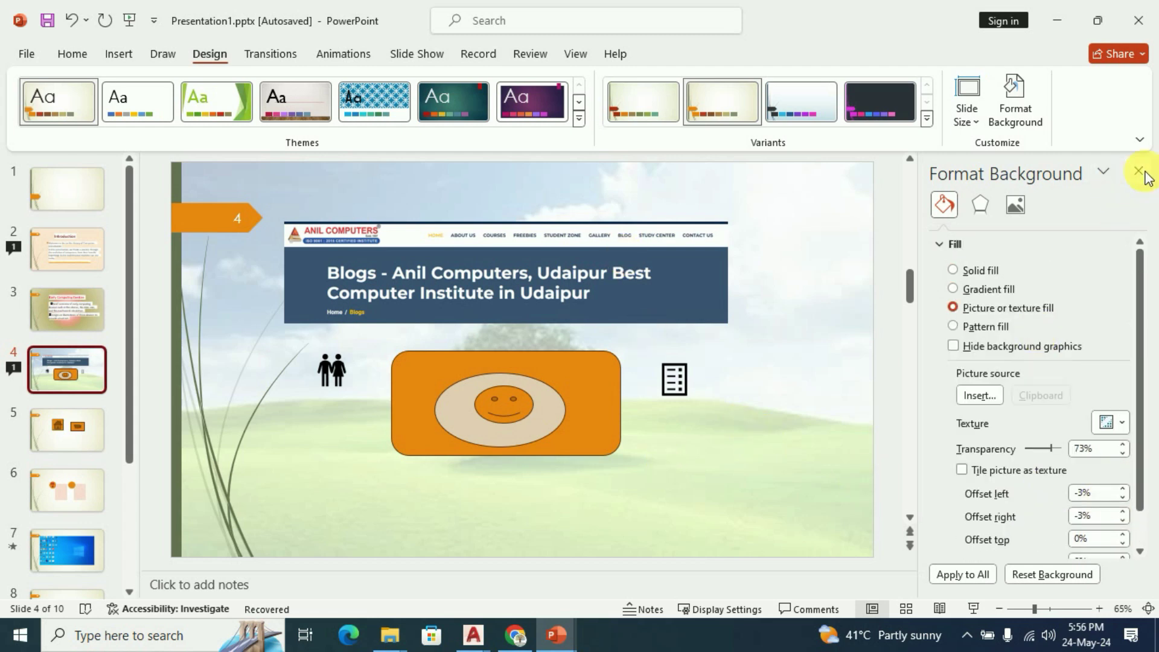
{"action": "left_click", "coordinate": [1139, 171]}
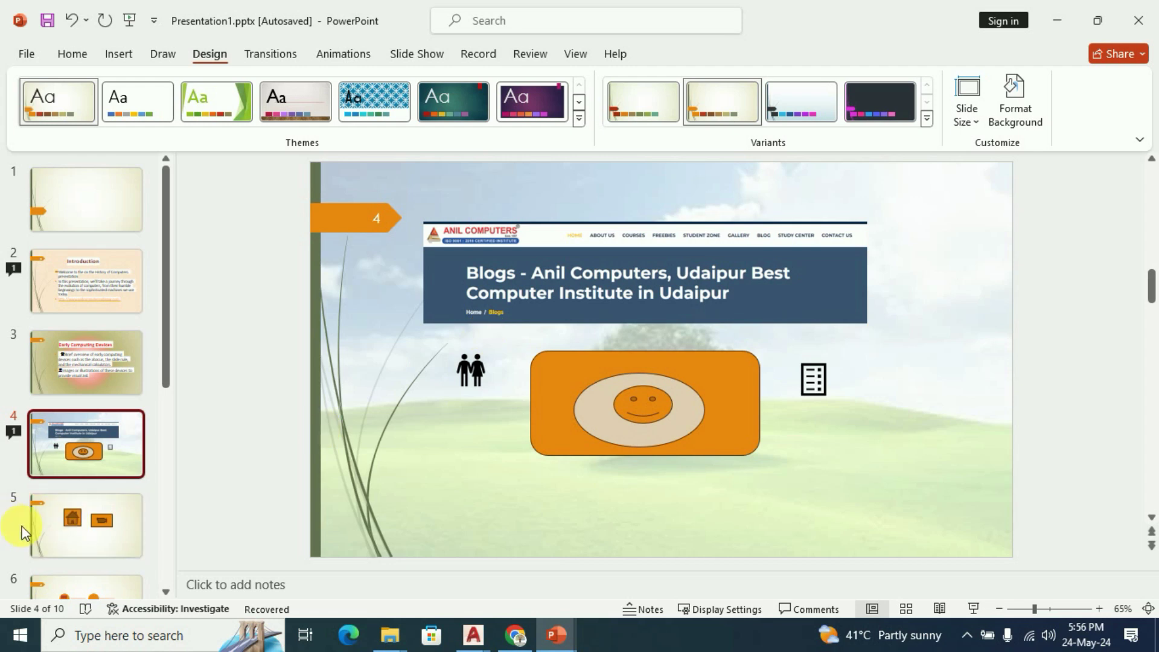
Give slide 5 a fine pattern-fill background in place of its gradient.
{"action": "left_click", "coordinate": [85, 524]}
{"action": "left_click", "coordinate": [1033, 125]}
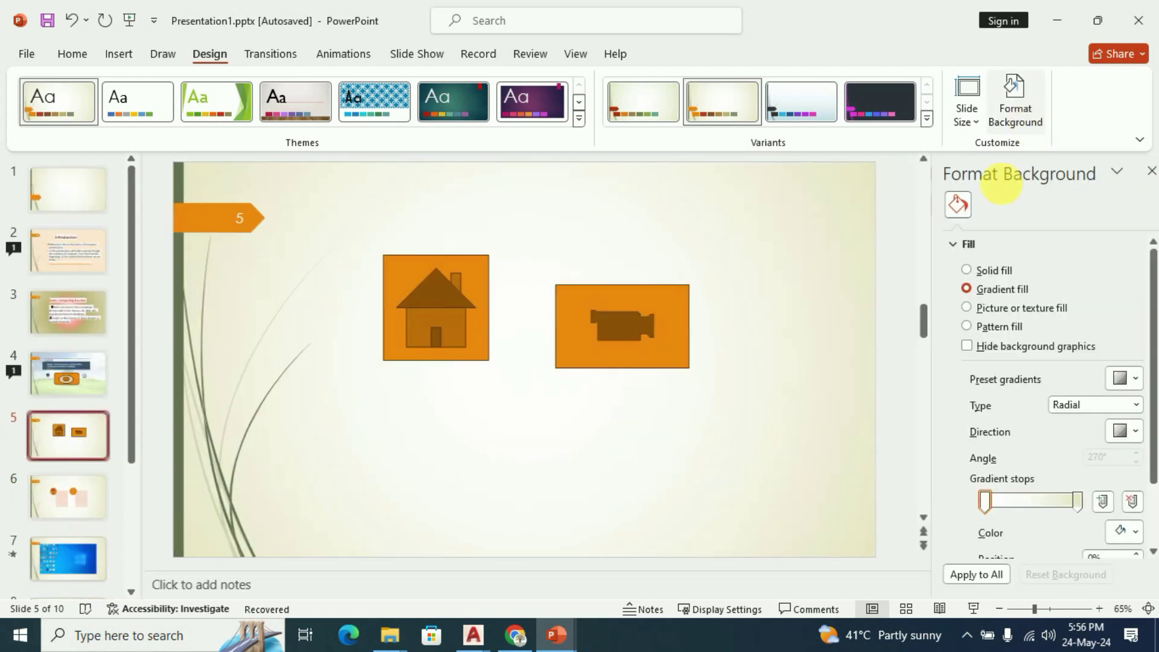
{"action": "left_click", "coordinate": [953, 326]}
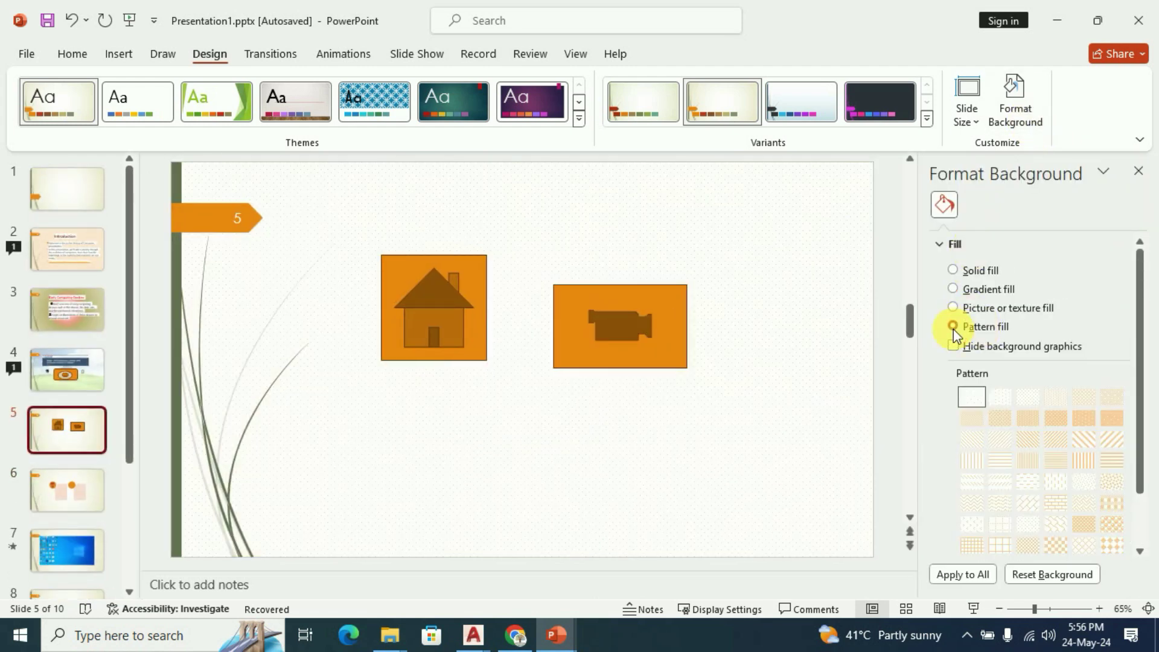
{"action": "left_click", "coordinate": [1027, 481]}
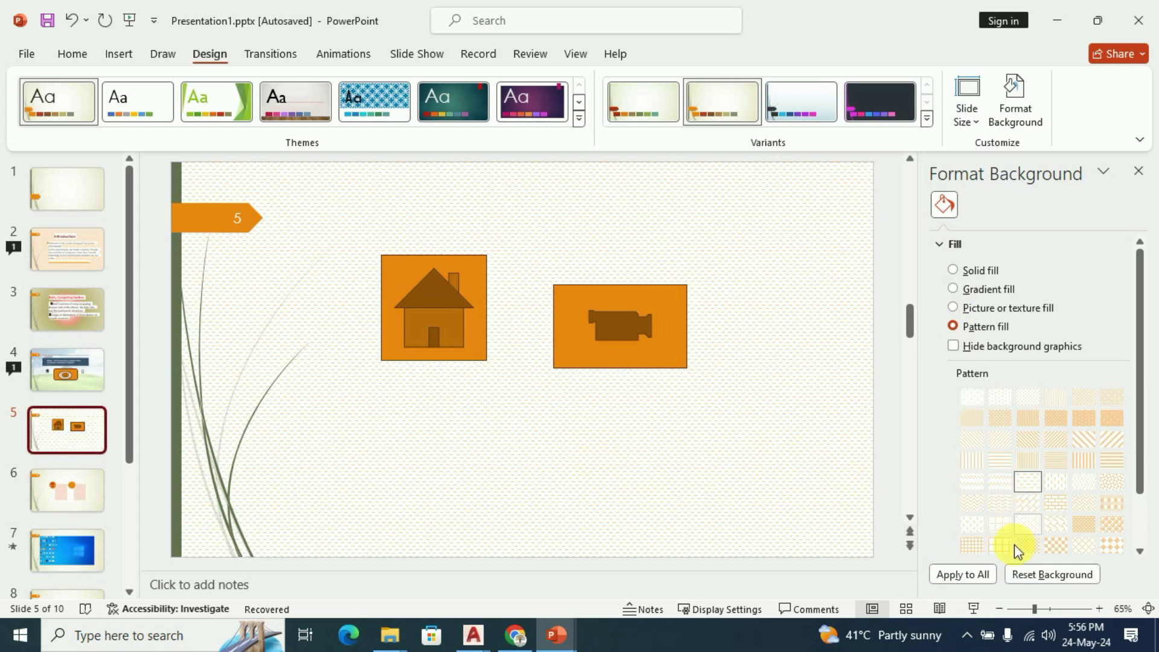
{"action": "scroll", "coordinate": [1043, 469], "scroll_direction": "down", "scroll_amount": 2}
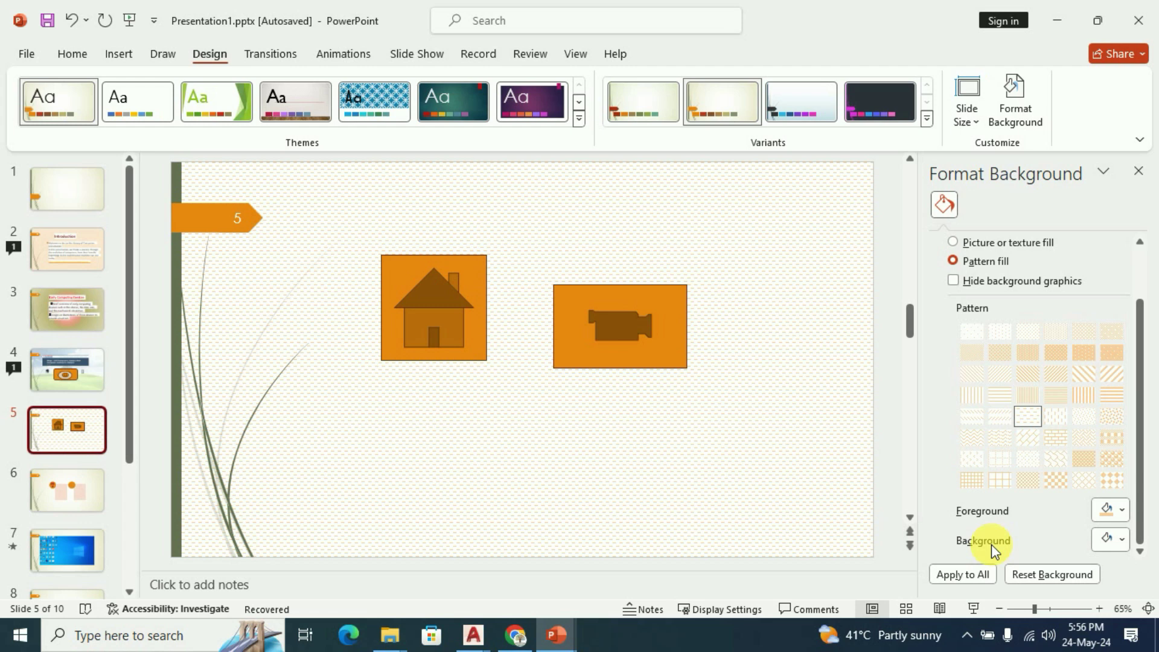
Step through slides 6, 4, 3, 1 and 6, ending on slide 7.
{"action": "left_click", "coordinate": [98, 488]}
{"action": "left_click", "coordinate": [84, 369]}
{"action": "left_click", "coordinate": [78, 318]}
{"action": "left_click", "coordinate": [78, 232]}
{"action": "left_click", "coordinate": [67, 507]}
{"action": "left_click", "coordinate": [66, 559]}
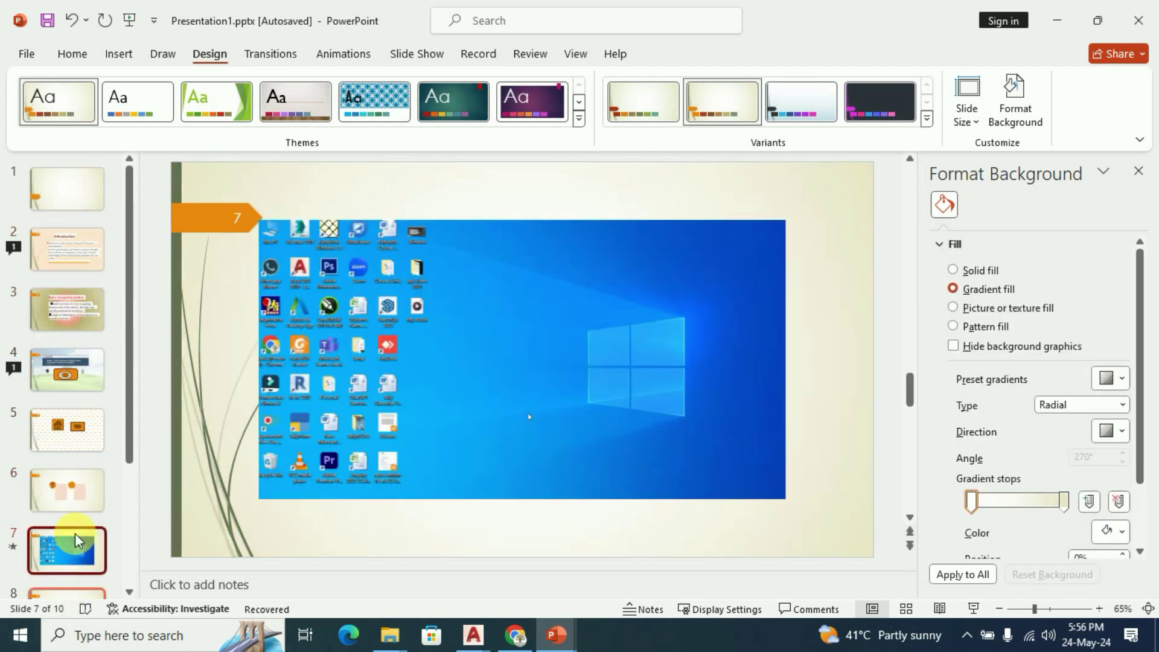
Hide the title slide's background graphics, leaving only the cream gradient, and close Format Background.
{"action": "left_click", "coordinate": [56, 209]}
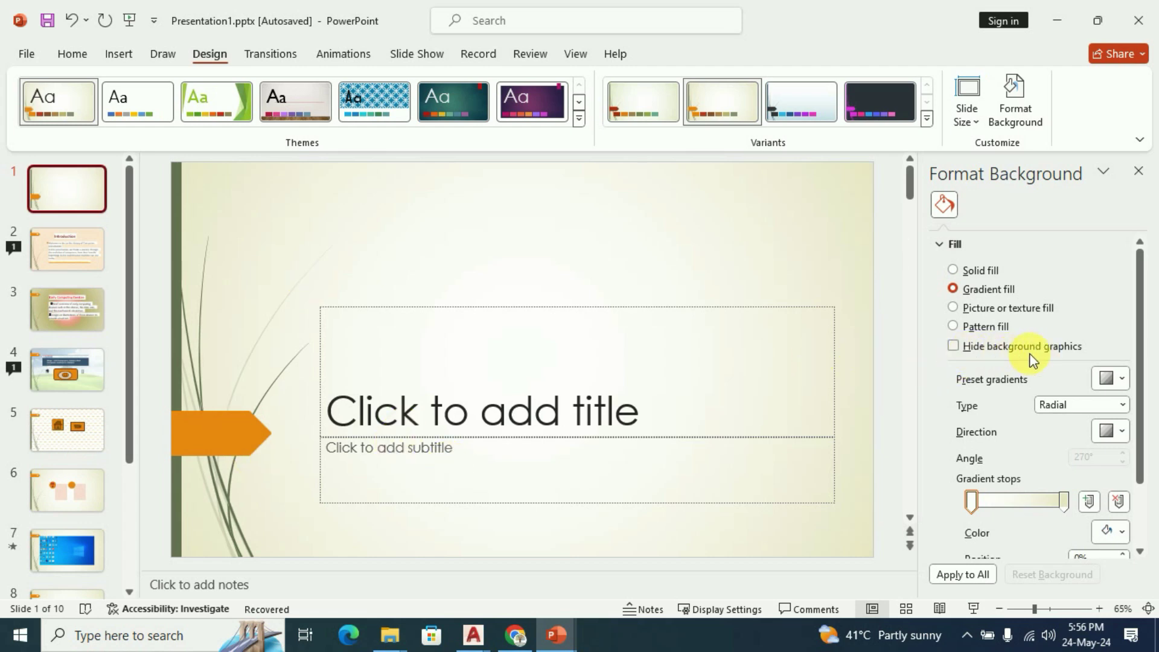
{"action": "left_click", "coordinate": [956, 346]}
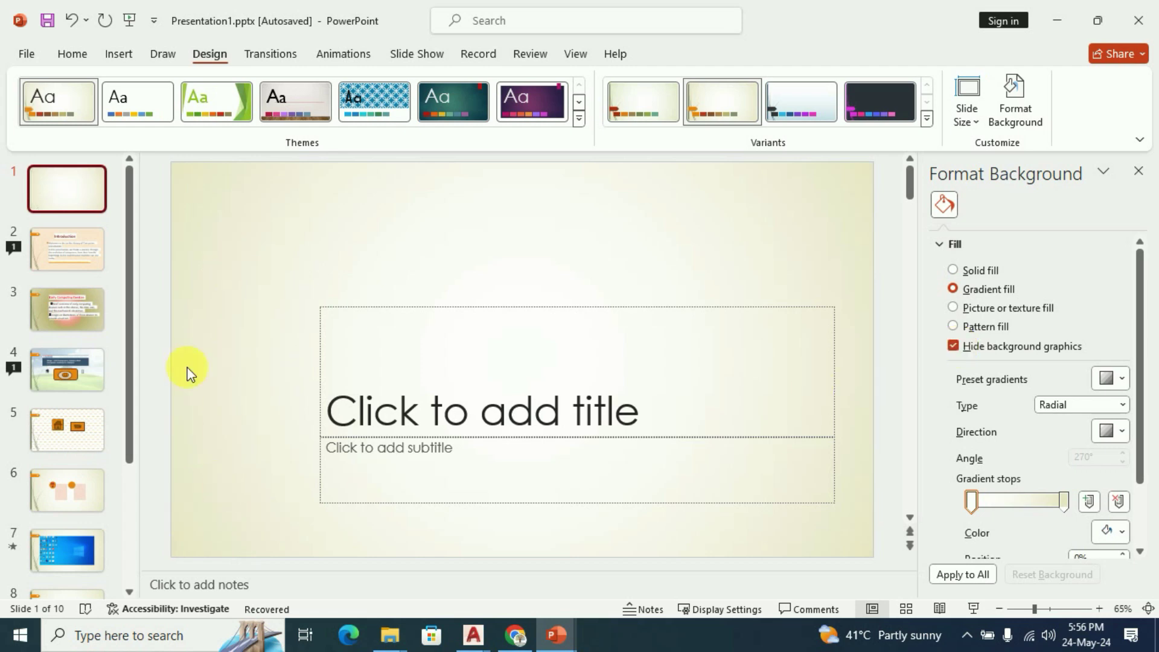
{"action": "left_click", "coordinate": [953, 347]}
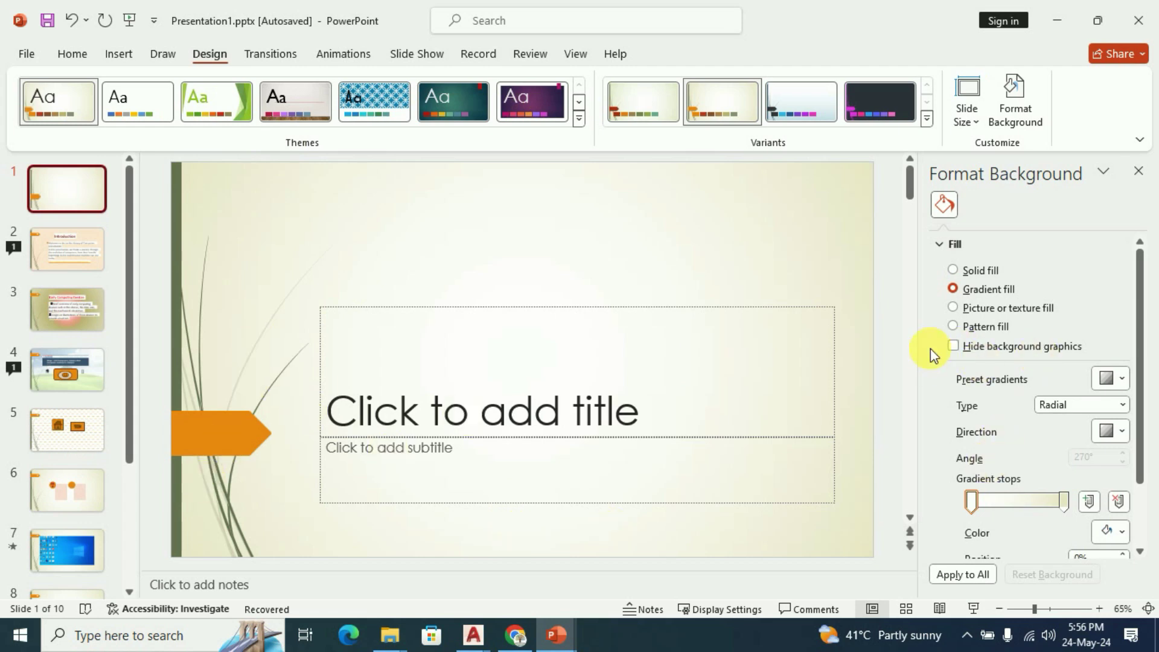
{"action": "left_click", "coordinate": [953, 346]}
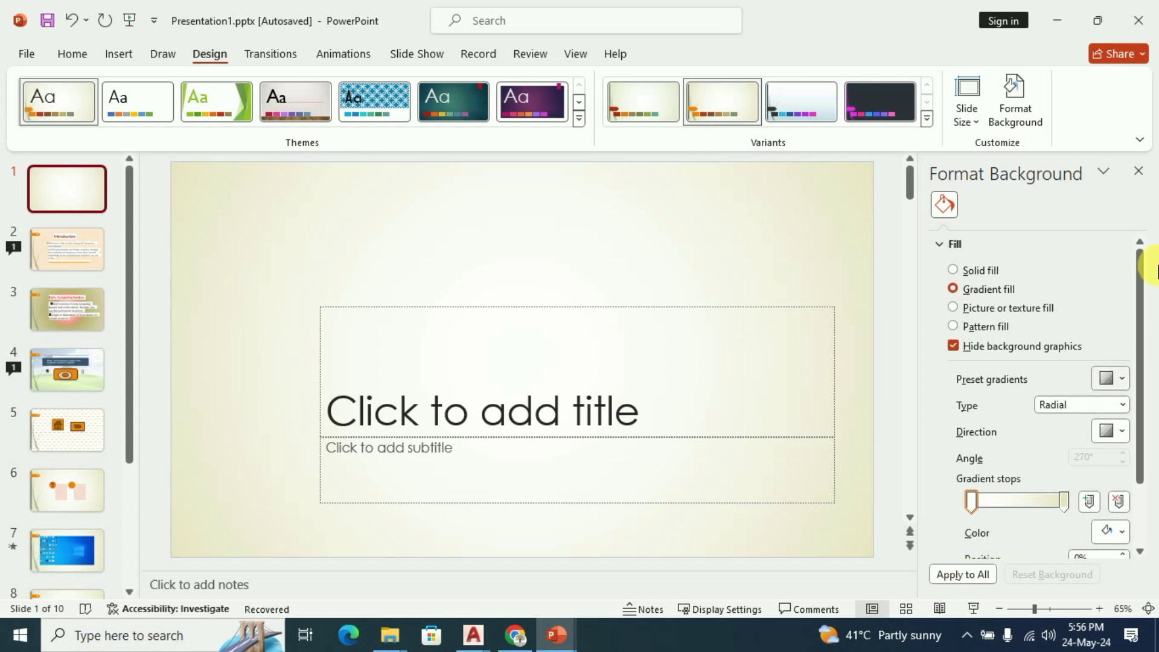
{"action": "left_click", "coordinate": [1138, 171]}
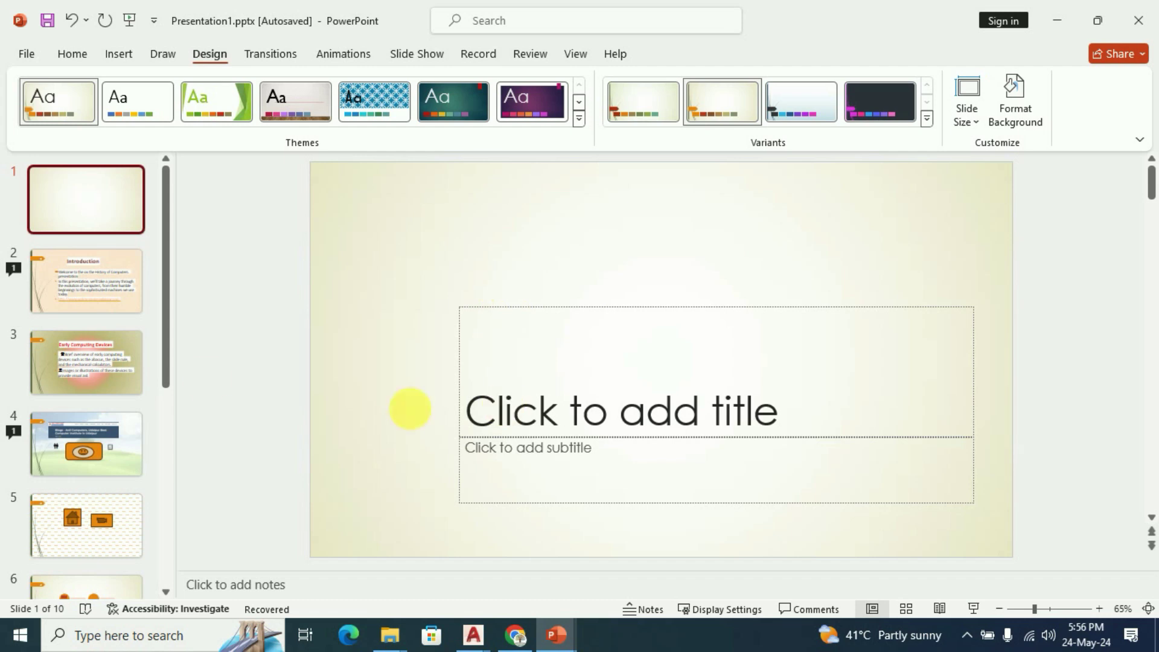
Flip through slides 1–4 twice to review the new backgrounds, ending on the Introduction slide.
{"action": "left_click", "coordinate": [100, 303]}
{"action": "left_click", "coordinate": [100, 366]}
{"action": "left_click", "coordinate": [103, 453]}
{"action": "left_click", "coordinate": [96, 222]}
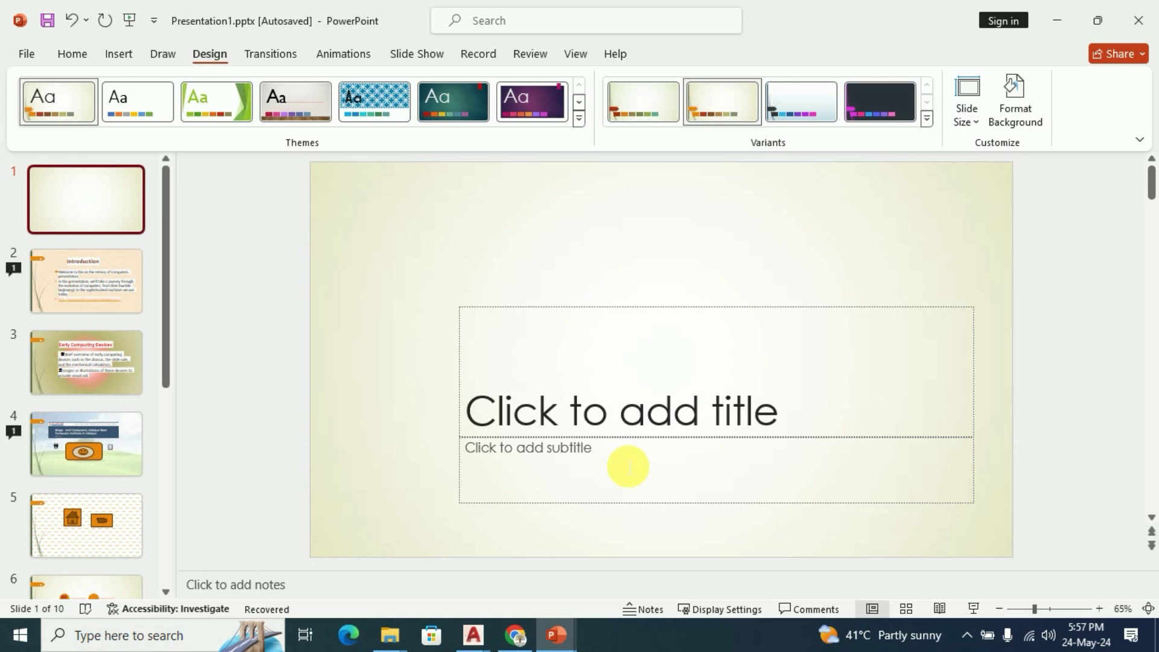
{"action": "left_click", "coordinate": [124, 295]}
{"action": "left_click", "coordinate": [101, 354]}
{"action": "left_click", "coordinate": [94, 434]}
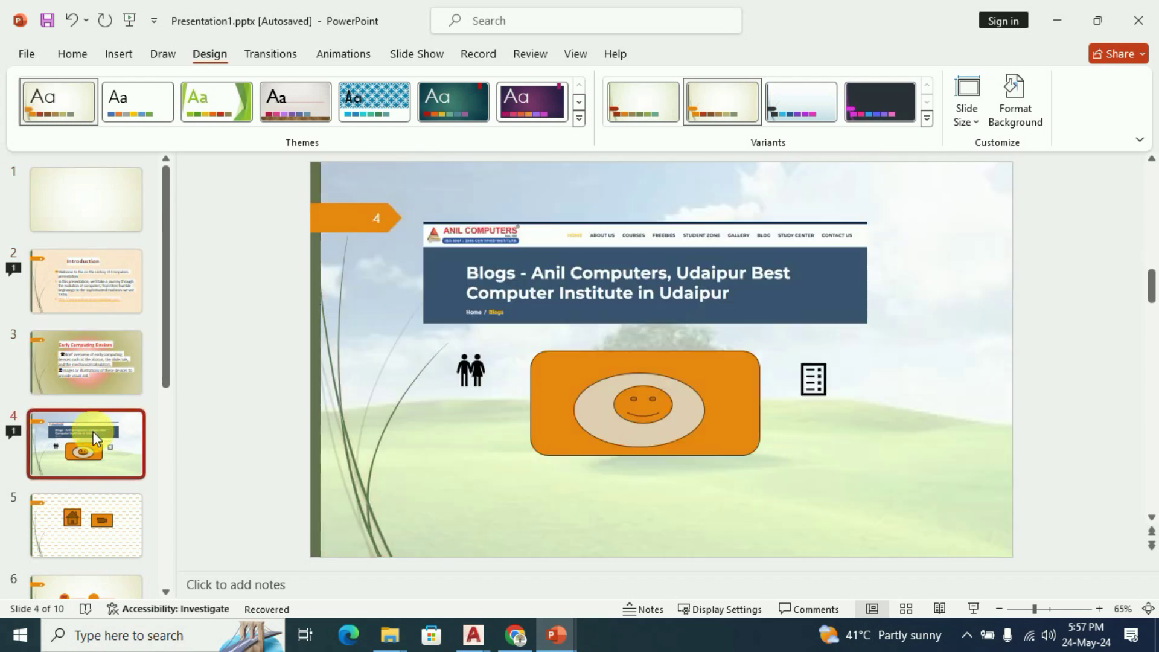
{"action": "left_click", "coordinate": [77, 377]}
{"action": "left_click", "coordinate": [77, 301]}
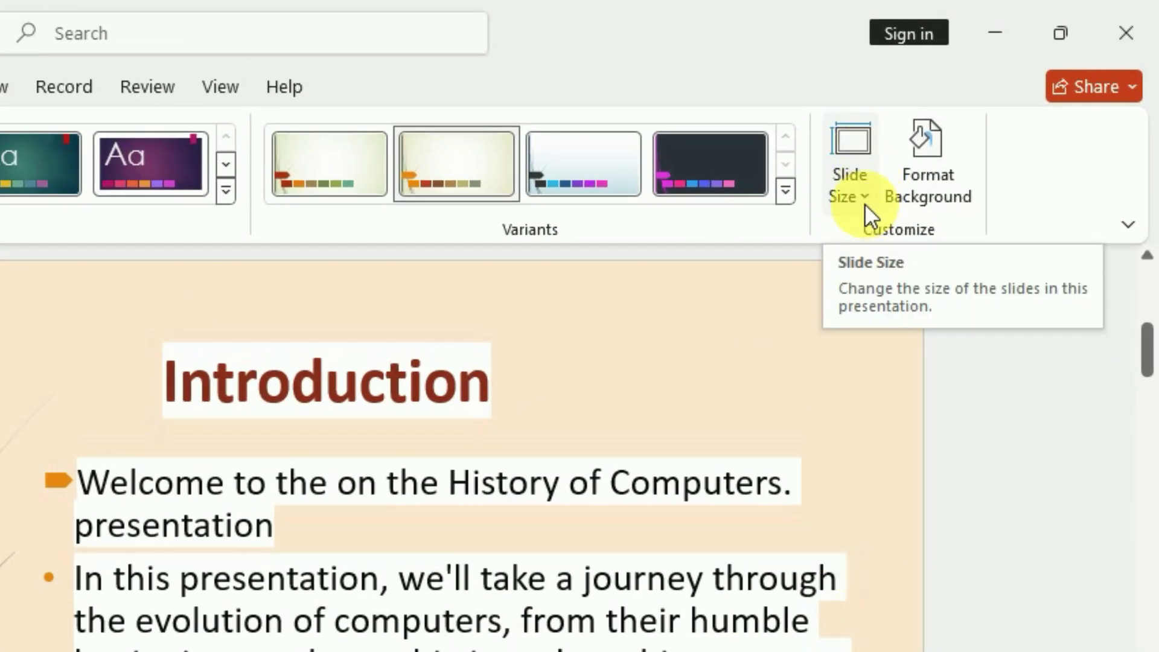
Resize the slides to Standard (4:3) and confirm the content scaling option.
{"action": "left_click", "coordinate": [860, 196]}
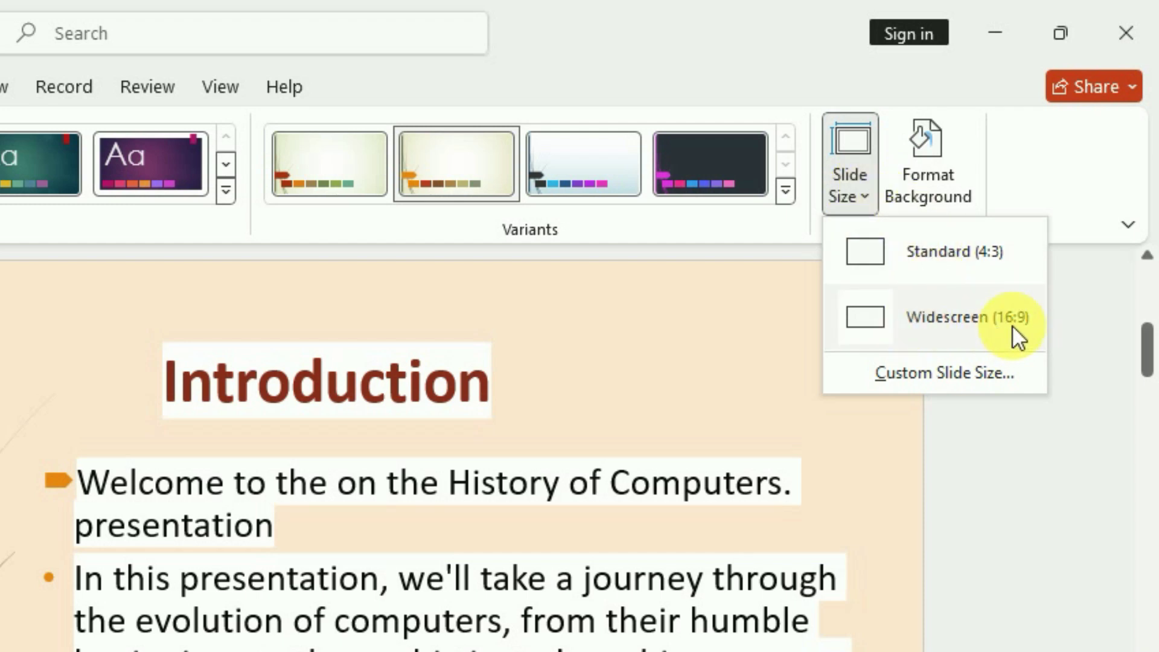
{"action": "left_click", "coordinate": [925, 263]}
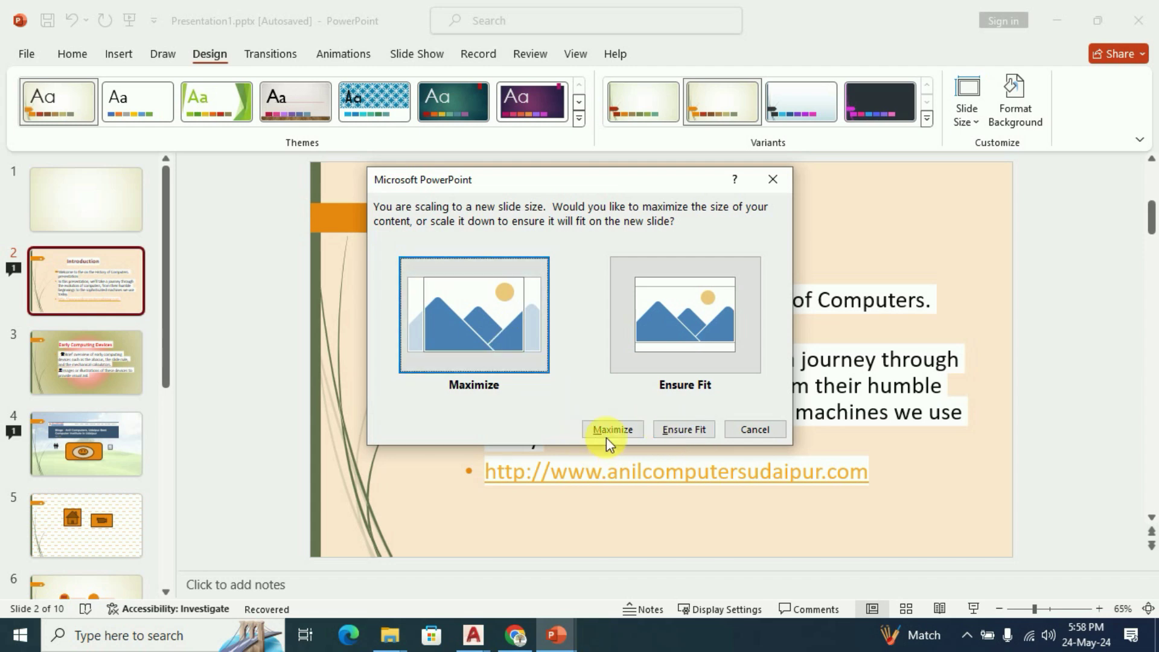
{"action": "left_click", "coordinate": [682, 429]}
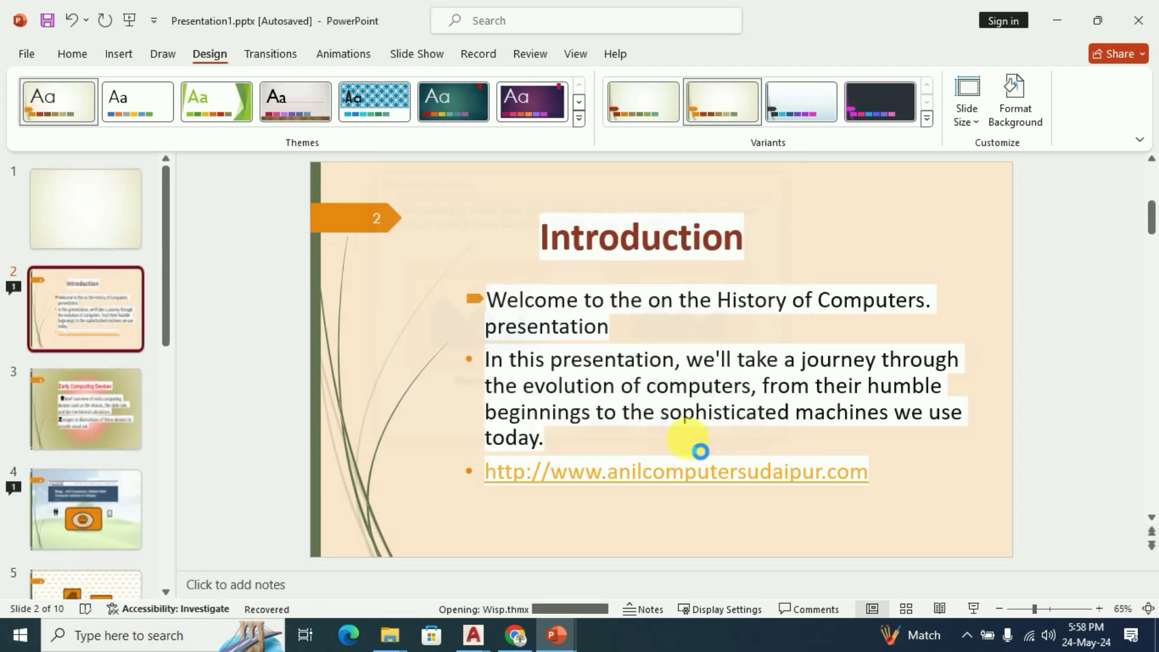
Review the 4:3 slides one by one, ending on slide 4.
{"action": "left_click", "coordinate": [103, 389]}
{"action": "left_click", "coordinate": [100, 314]}
{"action": "left_click", "coordinate": [103, 236]}
{"action": "left_click", "coordinate": [53, 426]}
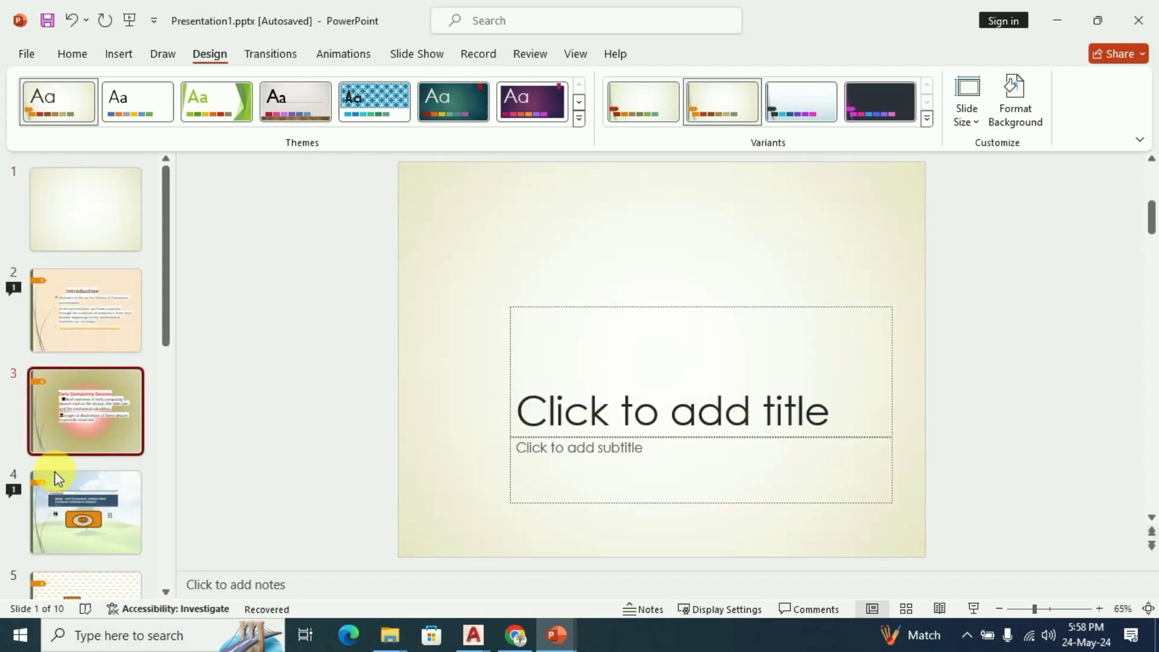
{"action": "left_click", "coordinate": [54, 495]}
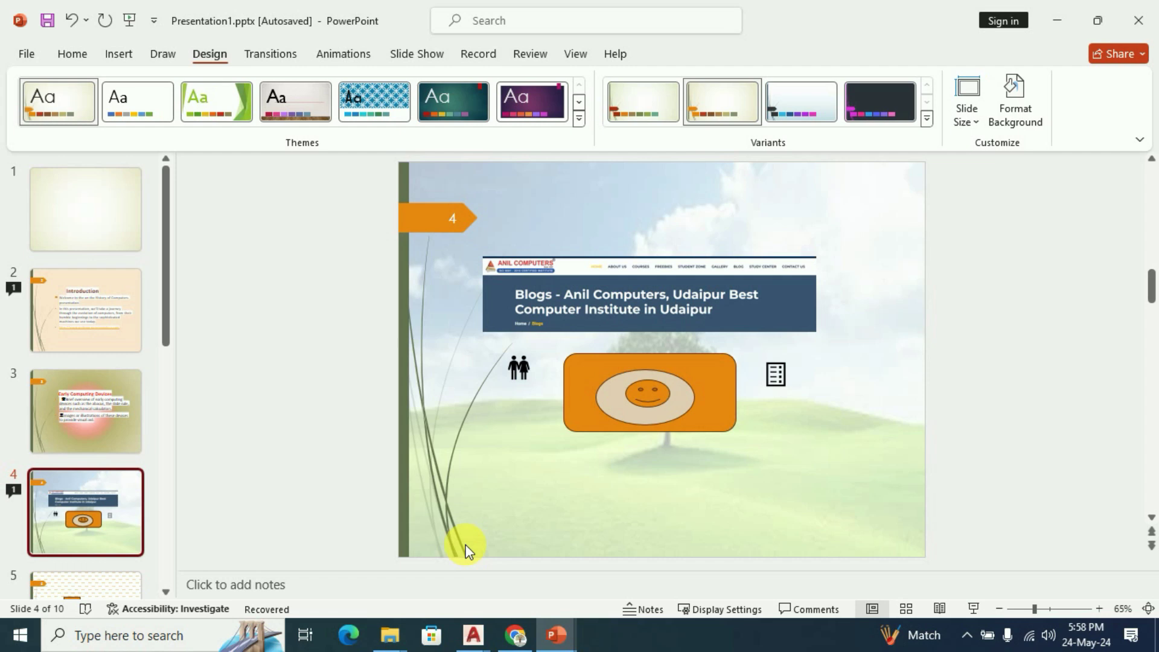
Set the slide size back to Widescreen (16:9) and check slides 3 and 4.
{"action": "left_click", "coordinate": [966, 116]}
{"action": "left_click", "coordinate": [1007, 199]}
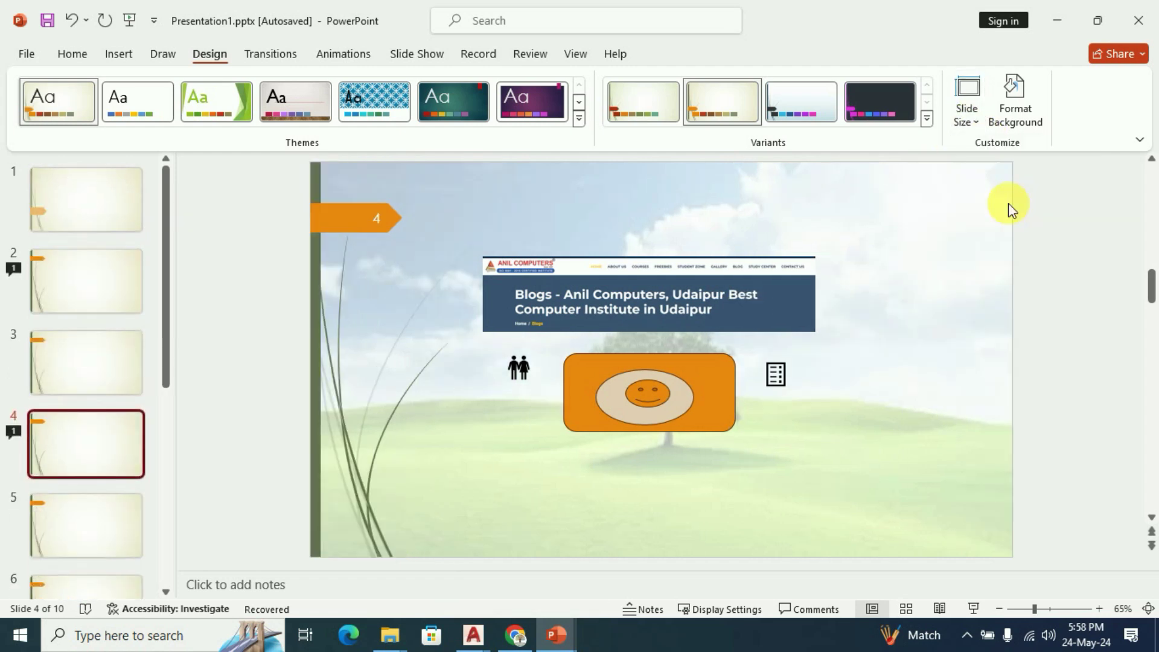
{"action": "left_click", "coordinate": [74, 368]}
{"action": "left_click", "coordinate": [62, 428]}
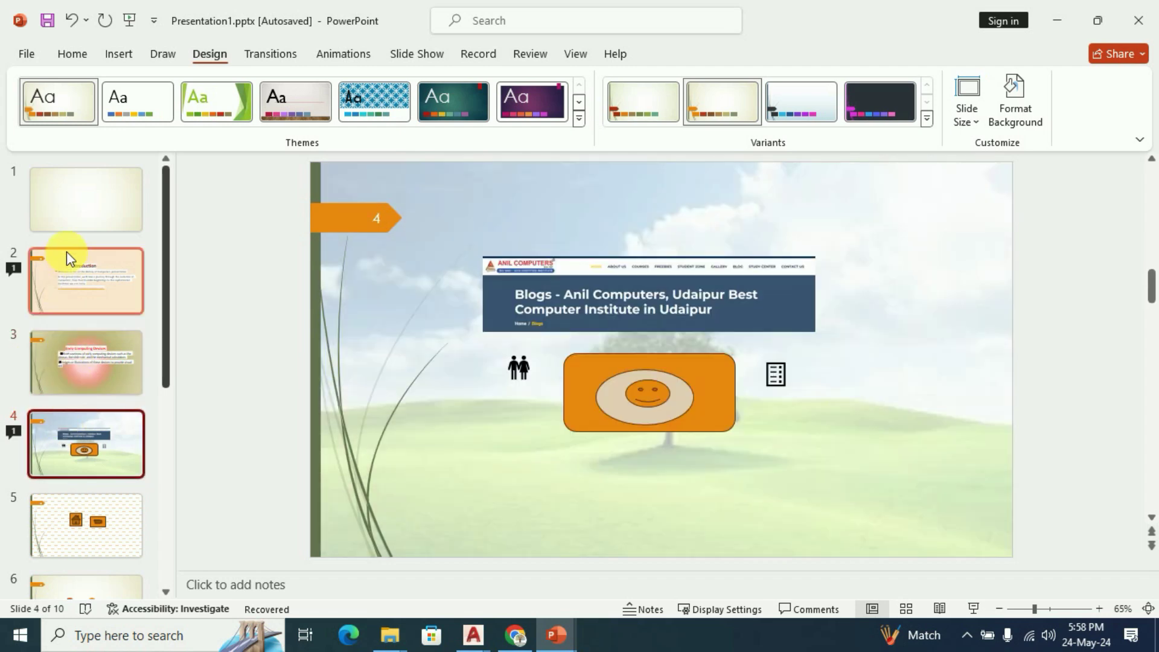